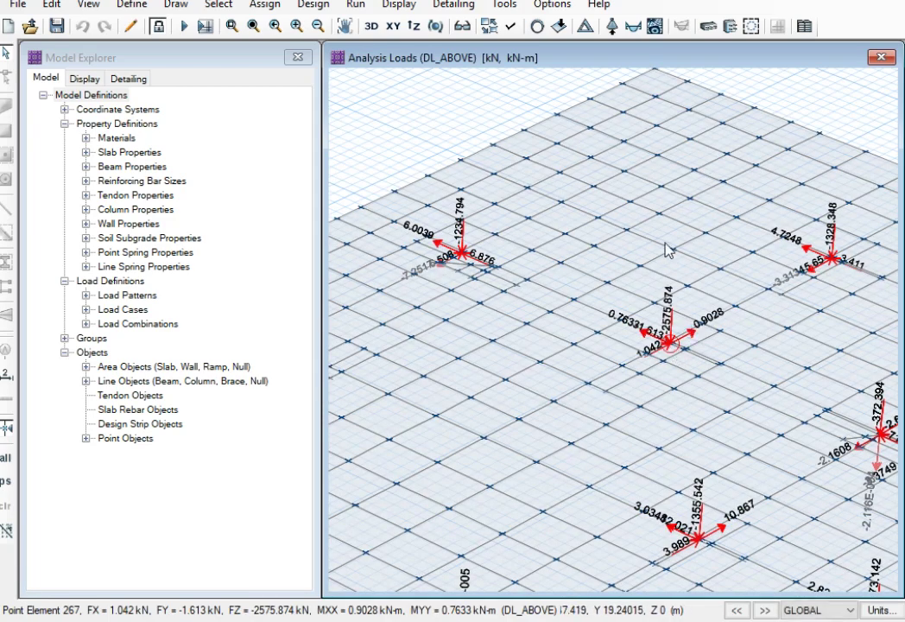
# - Display the analysis model loads with values for the LL_ABOVE load pattern on the raft
pyautogui.click(560, 27)
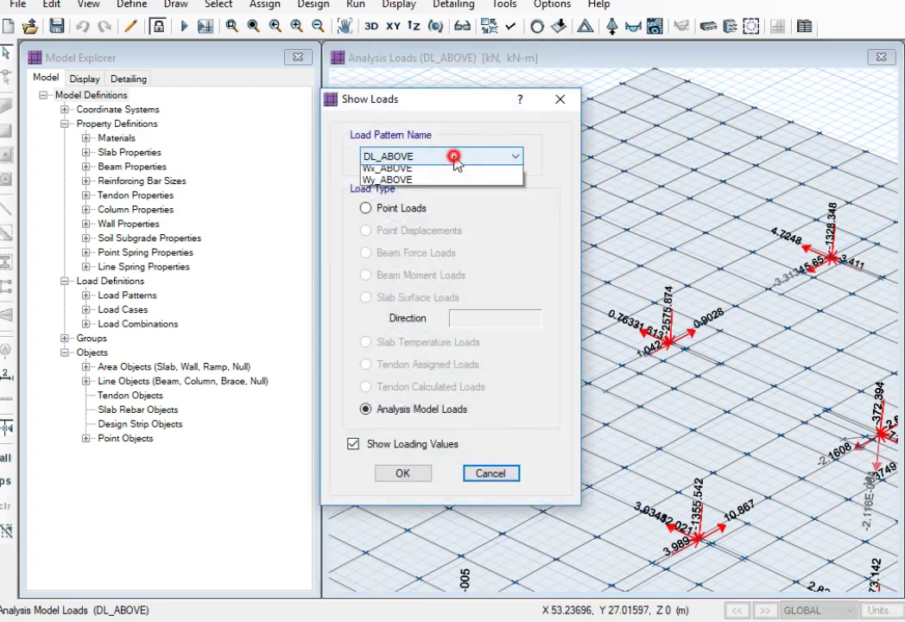
pyautogui.click(457, 158)
pyautogui.click(389, 300)
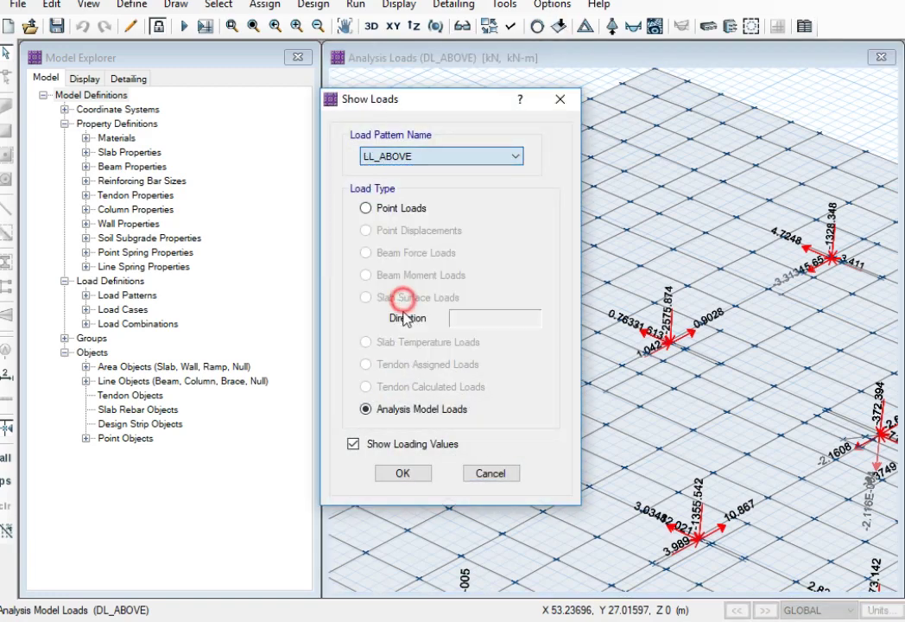
pyautogui.click(404, 474)
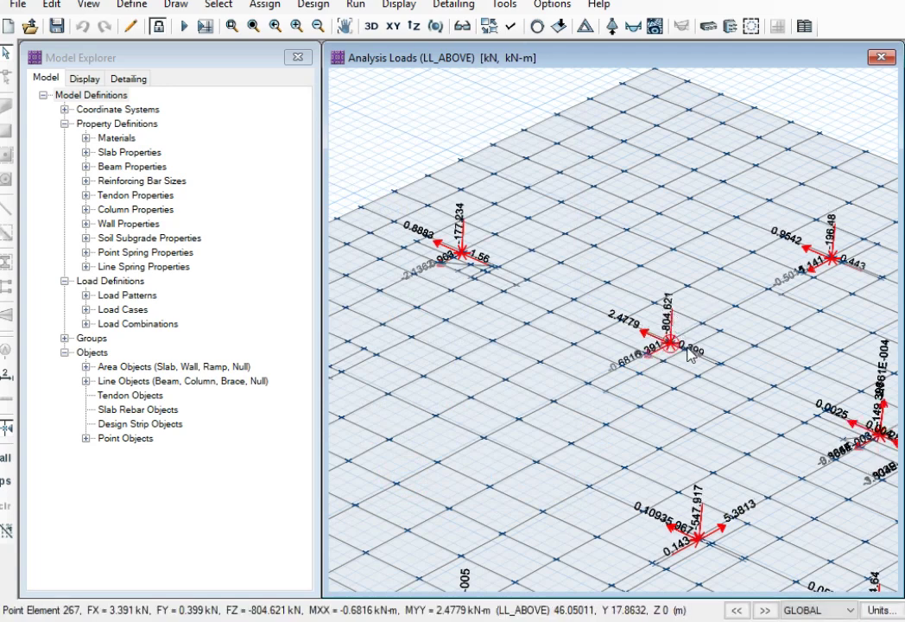
# - Switch the displayed analysis model loads to the OW_ABOVE load pattern
pyautogui.click(559, 26)
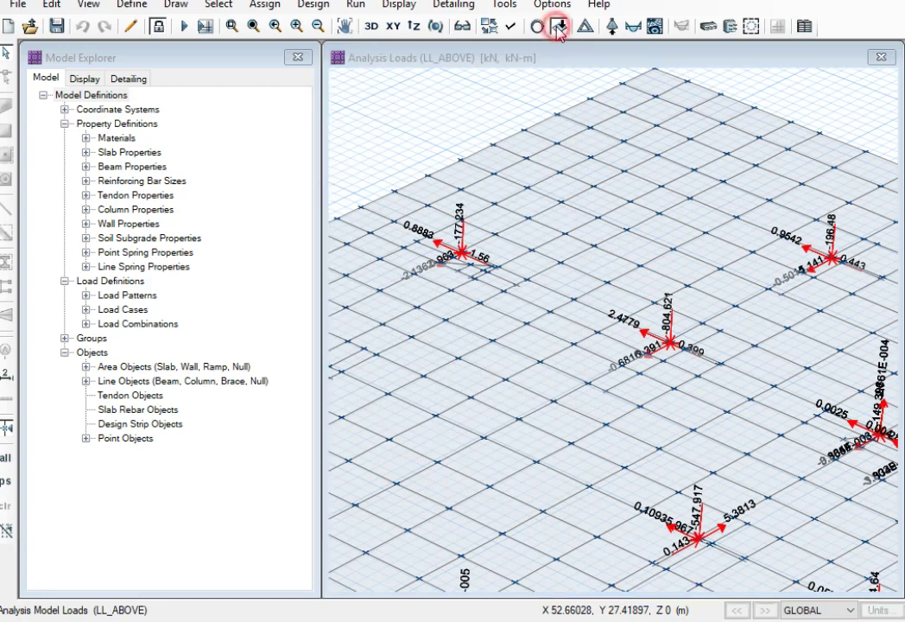
pyautogui.click(448, 166)
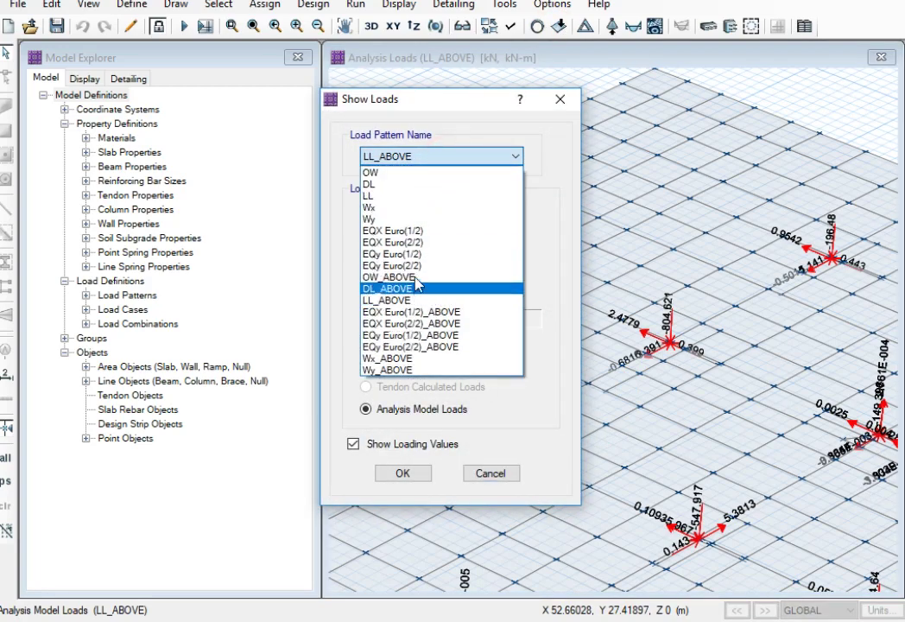
pyautogui.click(431, 278)
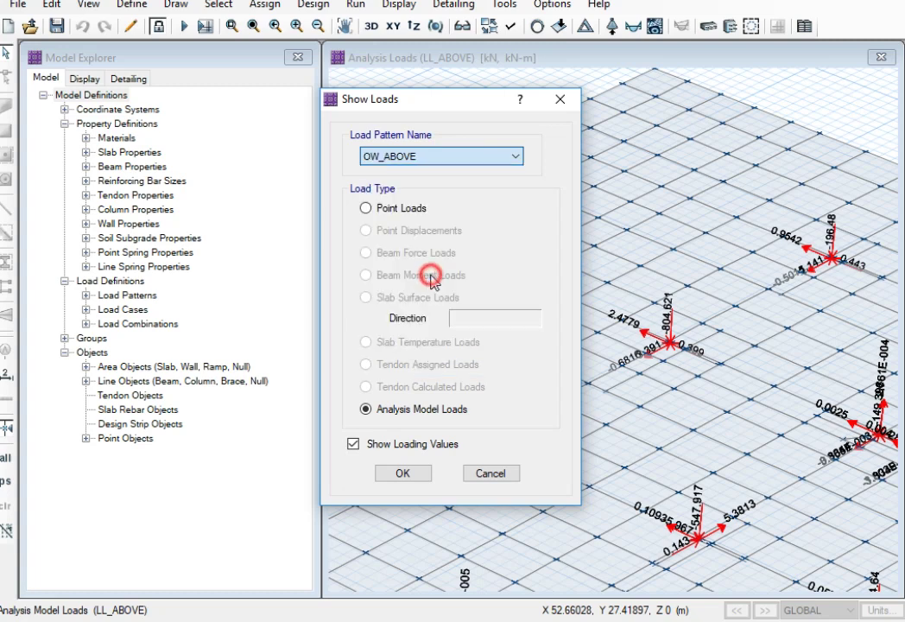
pyautogui.click(402, 473)
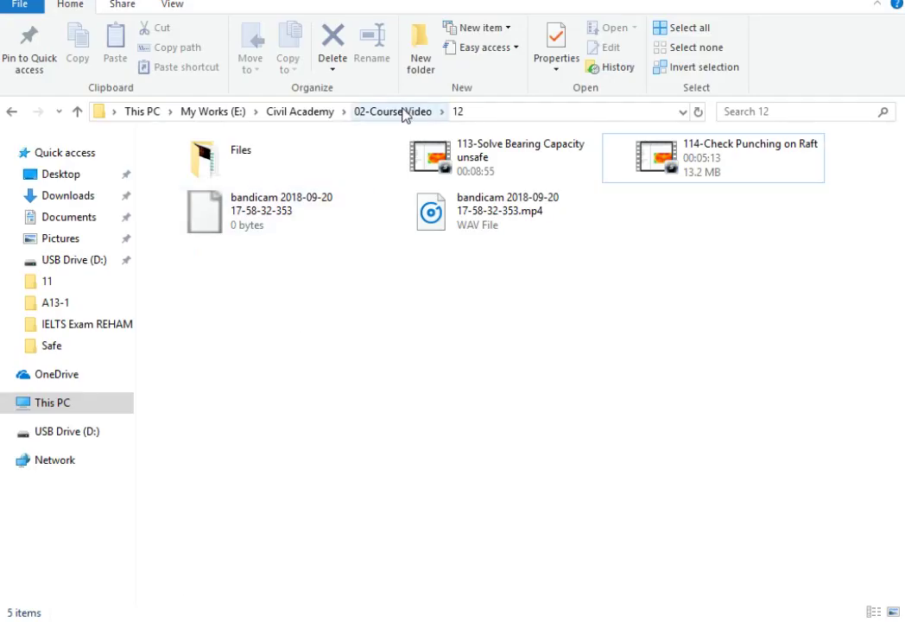
# - In File Explorer, look through the Files folders of course folders 11, 10 and 08 for the punching design spreadsheet
pyautogui.click(401, 112)
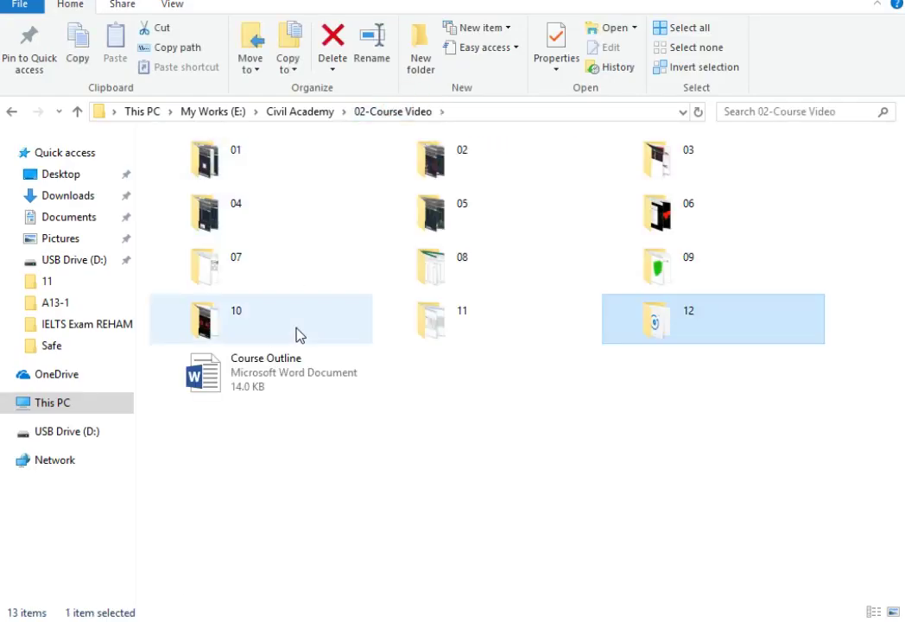
pyautogui.doubleClick(433, 311)
pyautogui.doubleClick(238, 157)
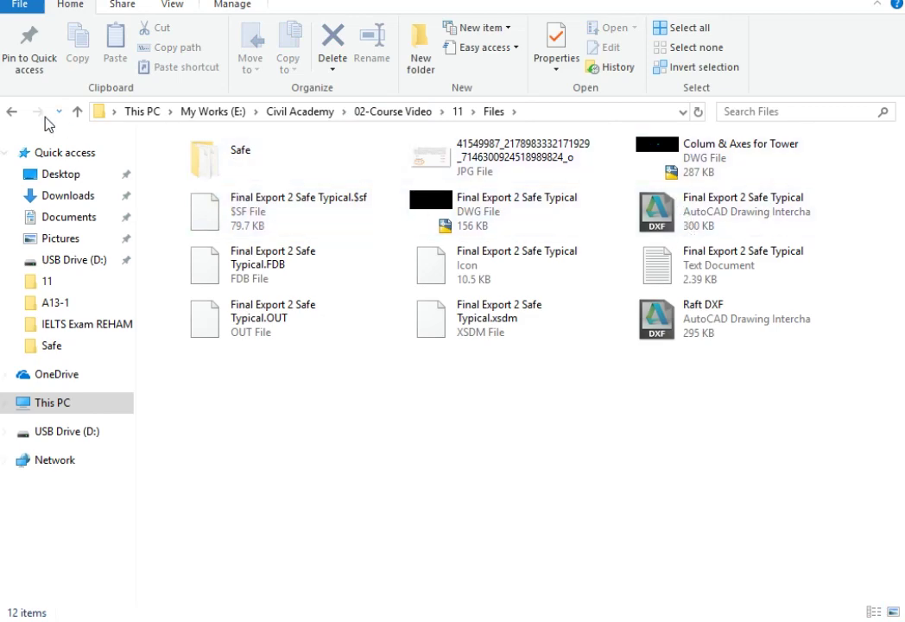
pyautogui.click(13, 111)
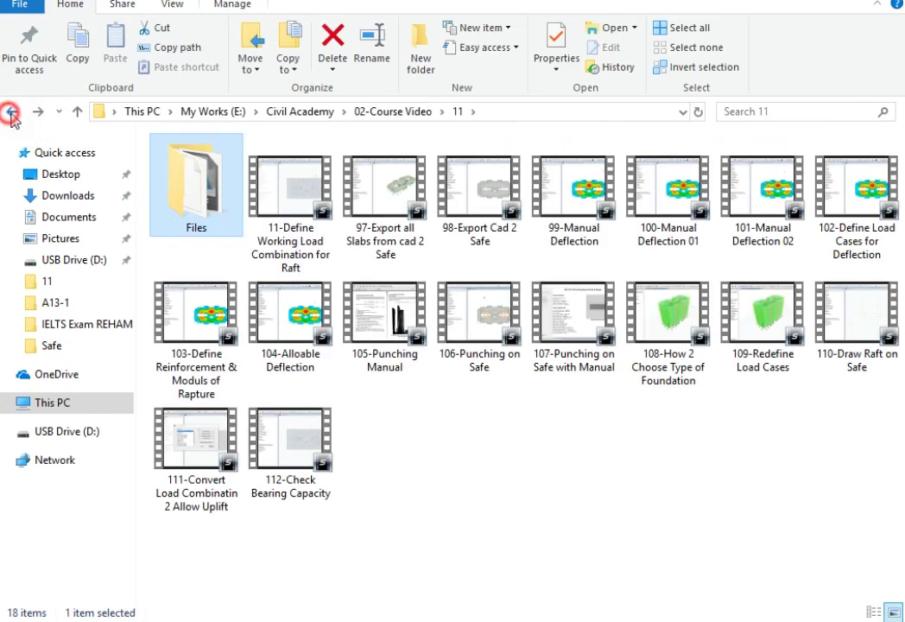
pyautogui.click(13, 112)
pyautogui.doubleClick(240, 318)
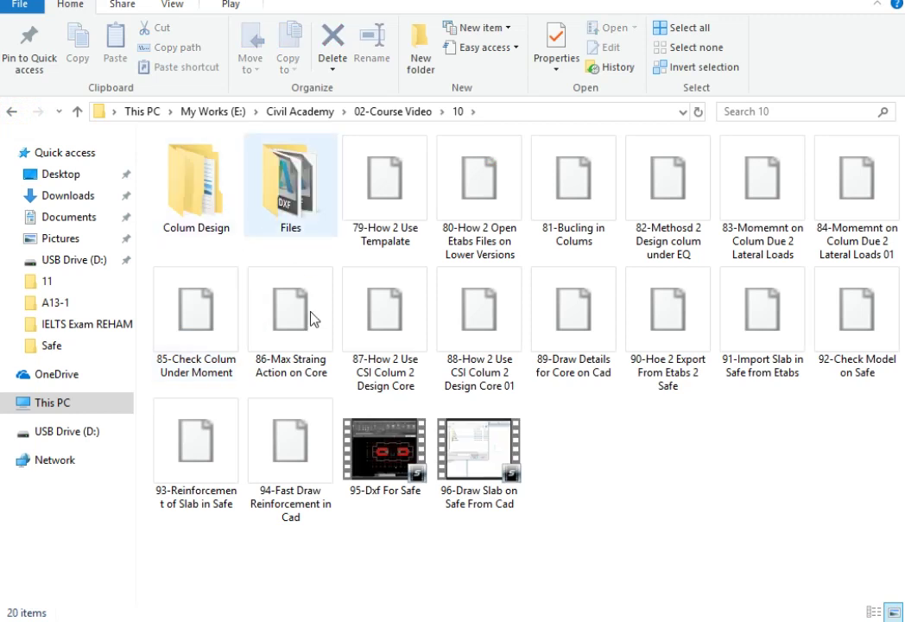
pyautogui.doubleClick(290, 186)
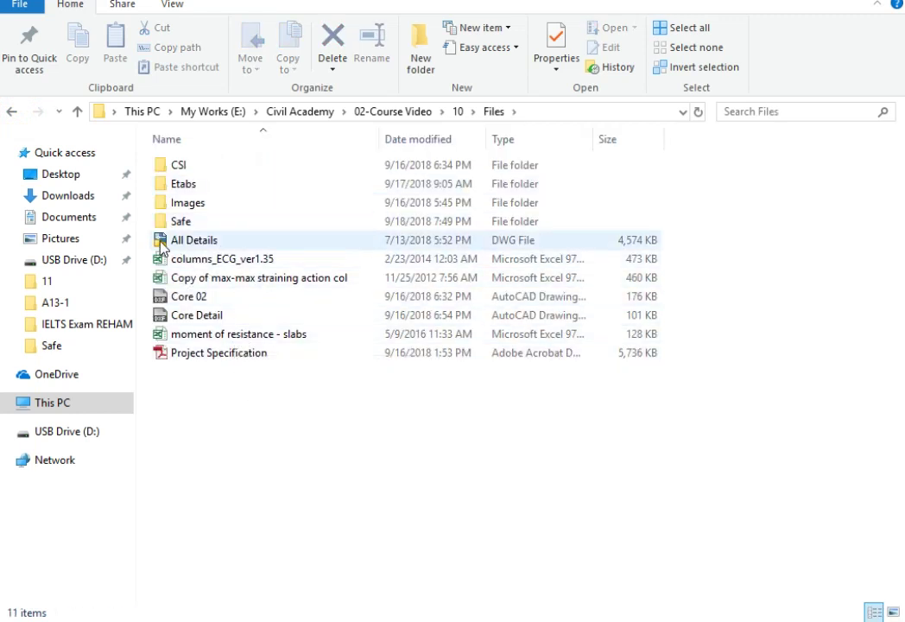
pyautogui.click(12, 111)
pyautogui.click(11, 112)
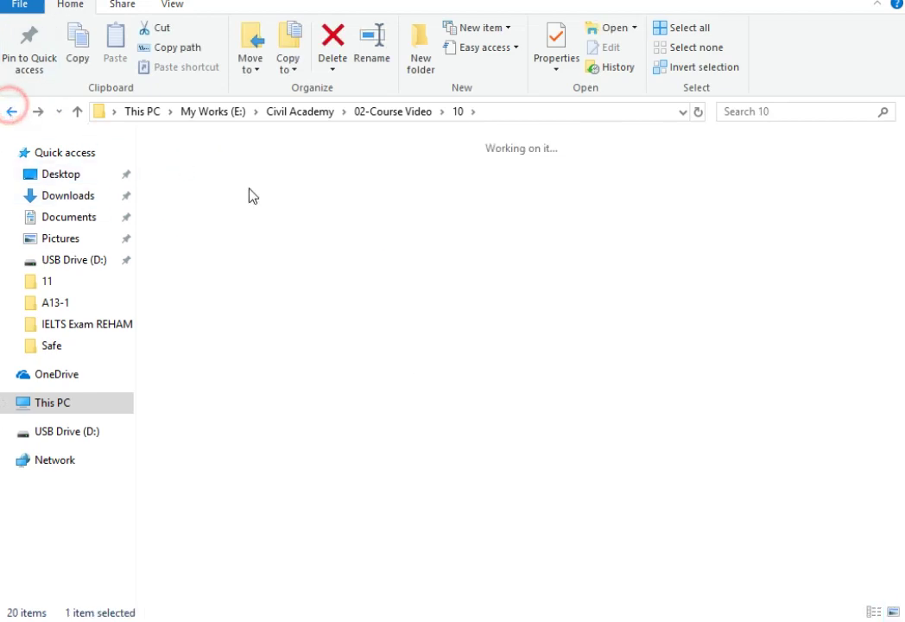
pyautogui.doubleClick(456, 299)
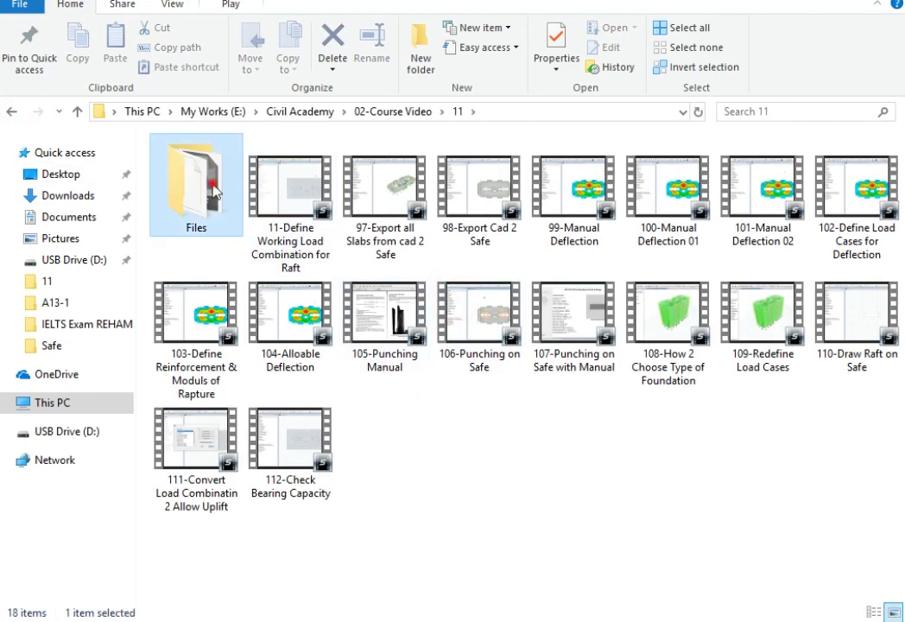
pyautogui.doubleClick(211, 184)
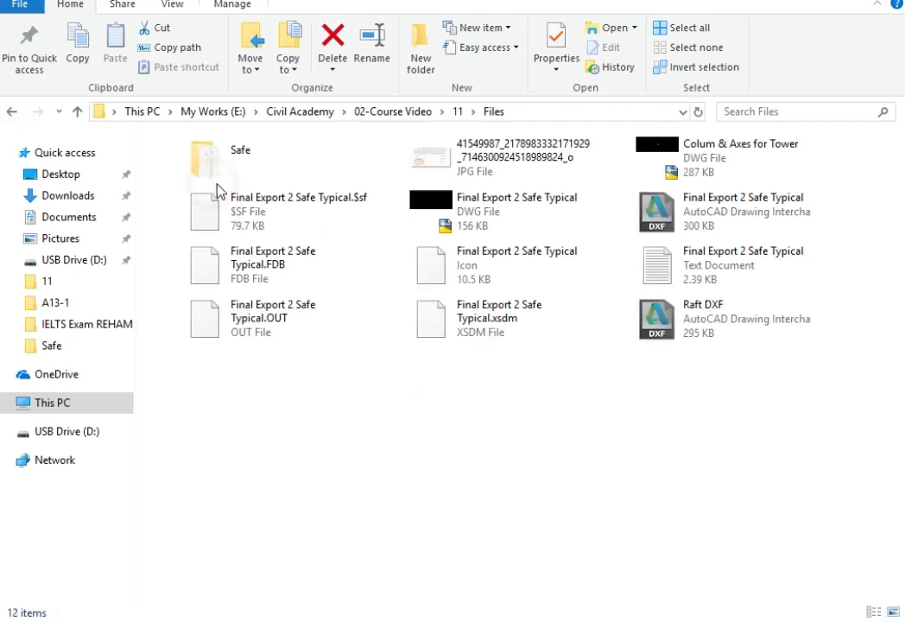
pyautogui.click(10, 111)
pyautogui.click(10, 112)
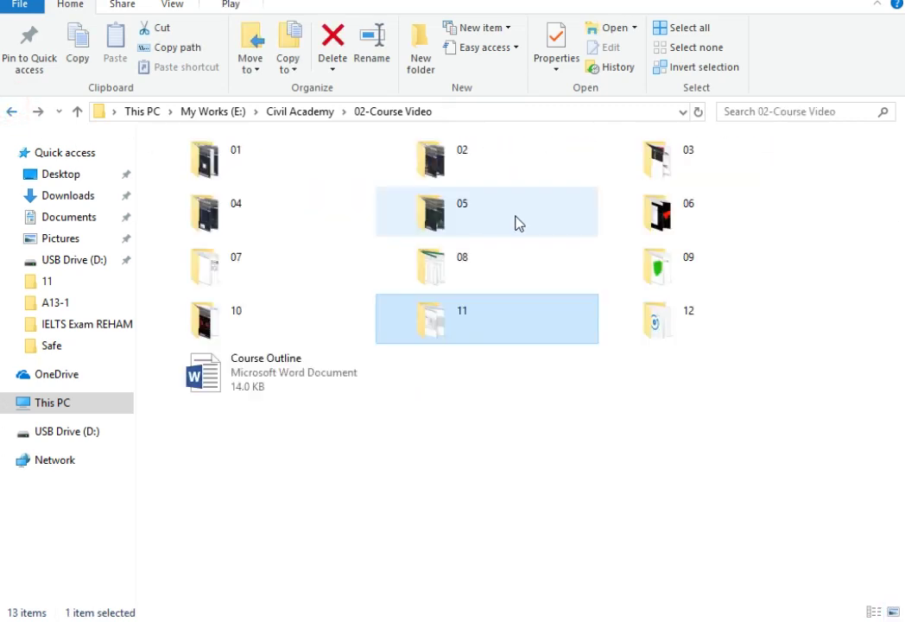
pyautogui.doubleClick(460, 257)
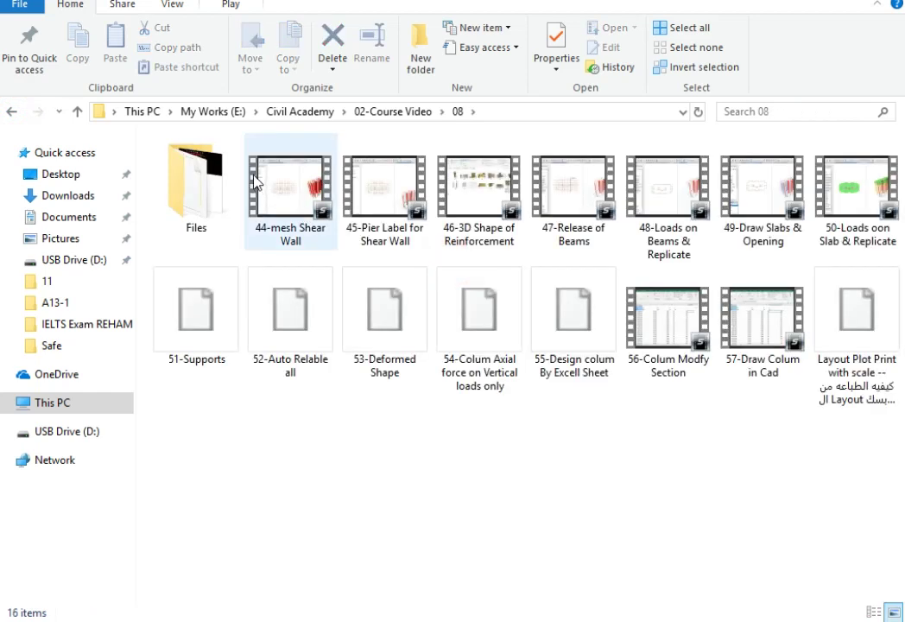
pyautogui.doubleClick(228, 175)
pyautogui.click(10, 111)
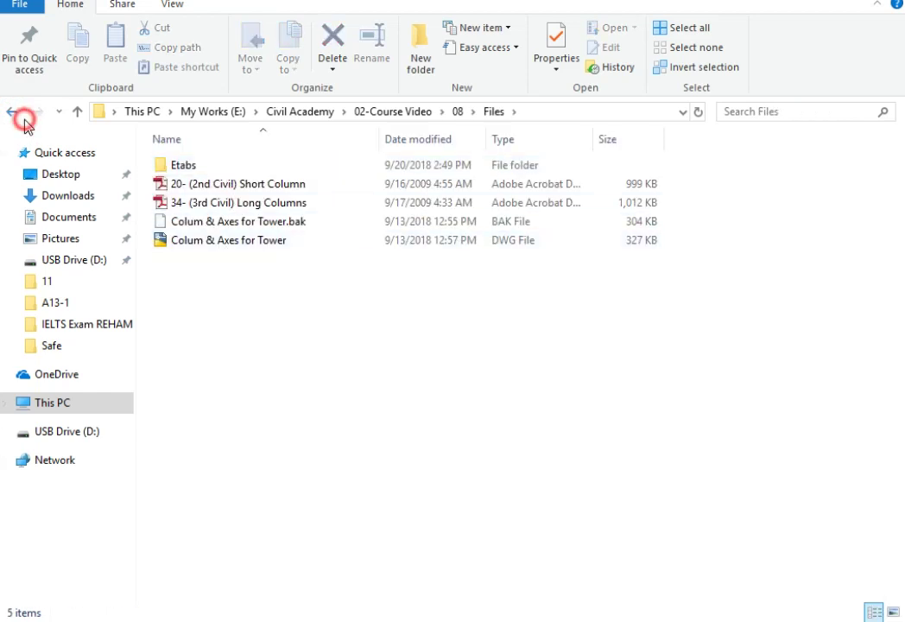
pyautogui.click(11, 111)
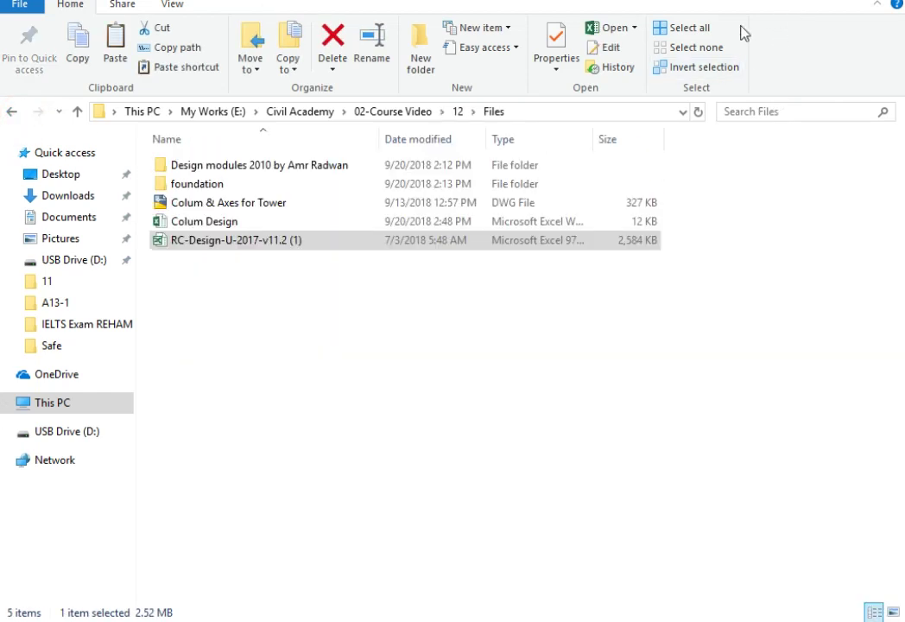
# - Open the RC-Design-U-2017-v11.2 (1) workbook from folder 12's Files and go to the concrete strength cell of the Punching sheet
pyautogui.doubleClick(216, 240)
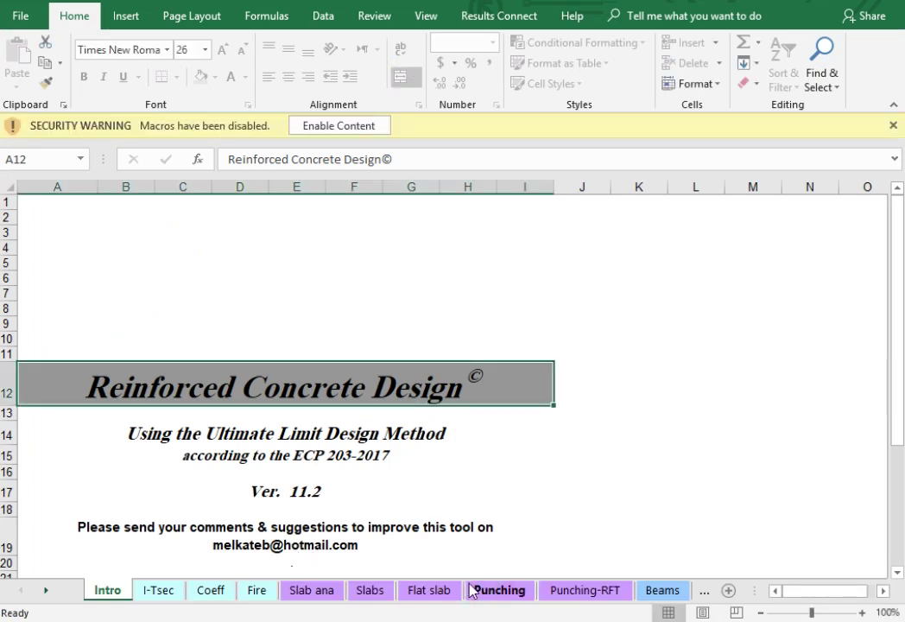
pyautogui.click(497, 590)
pyautogui.click(164, 384)
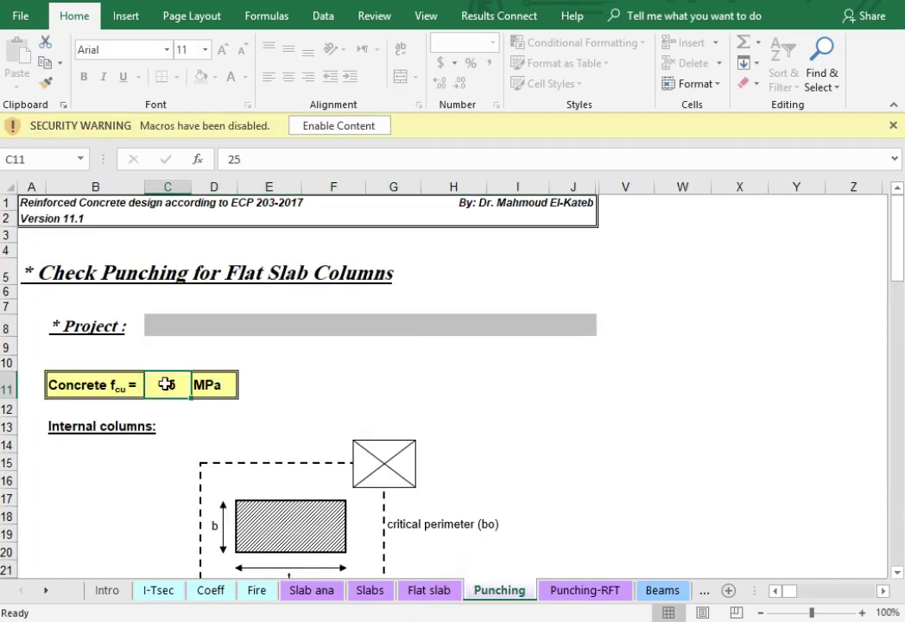
# - Set the ultimate load of internal column 1 to 10173 kN in the punching table
pyautogui.scroll(-2, 183, 354)
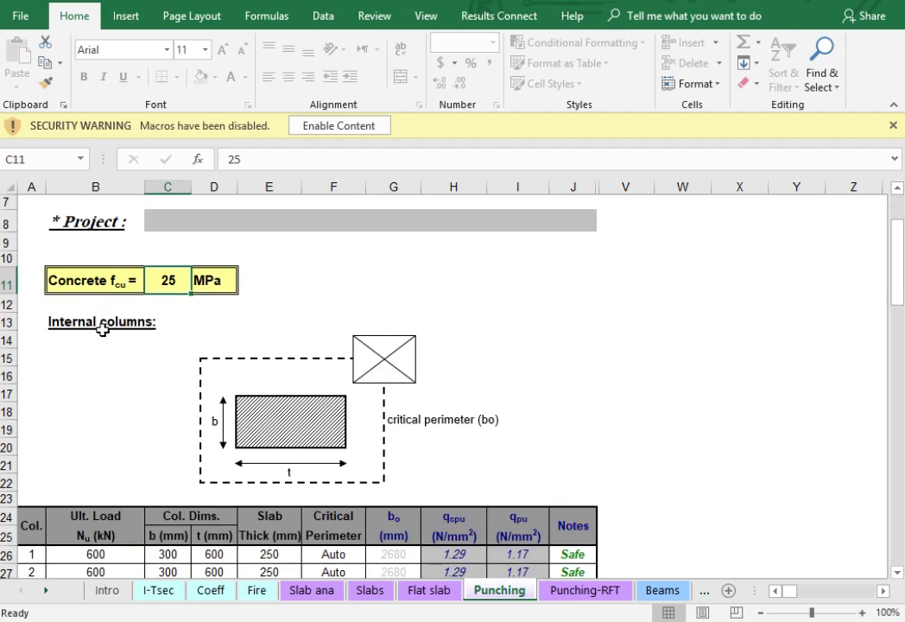
pyautogui.scroll(-1, 103, 332)
pyautogui.click(121, 499)
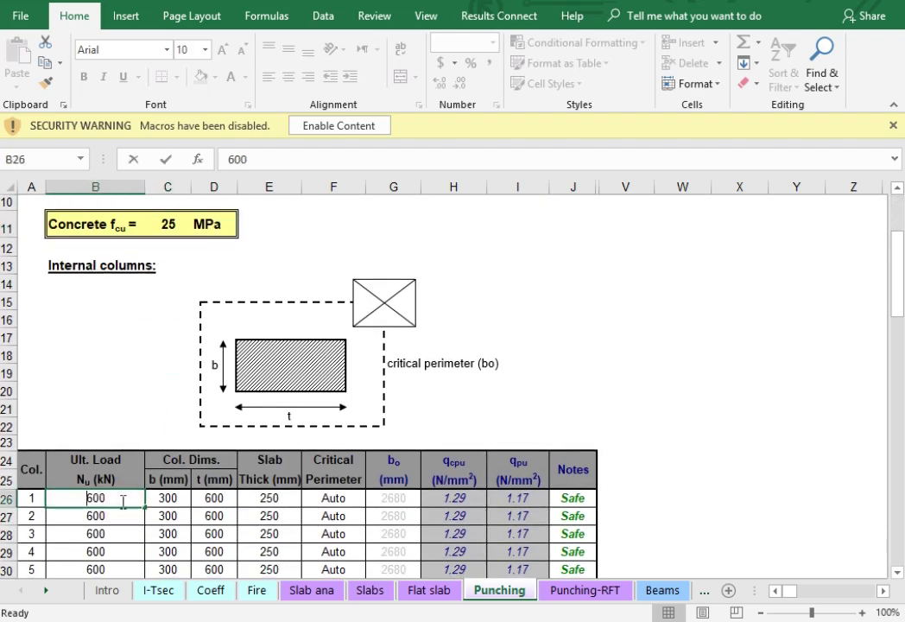
pyautogui.write('10173')
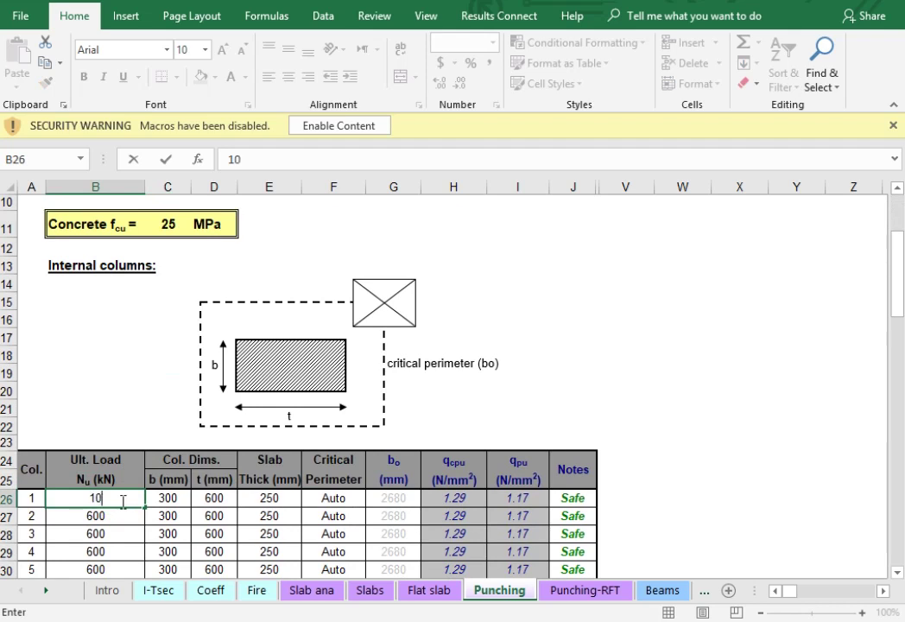
pyautogui.click(173, 501)
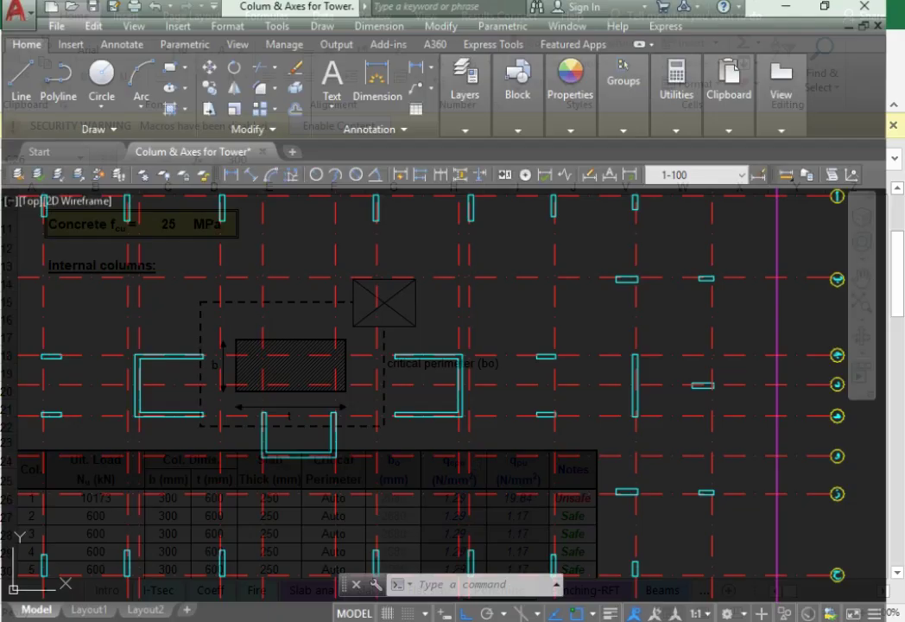
# - Switch to the Colum & Axes for Tower drawing in AutoCAD and measure the rectangular column's short side with a linear dimension
pyautogui.scroll(-5, 542, 339)
pyautogui.scroll(8, 531, 319)
pyautogui.scroll(4, 504, 335)
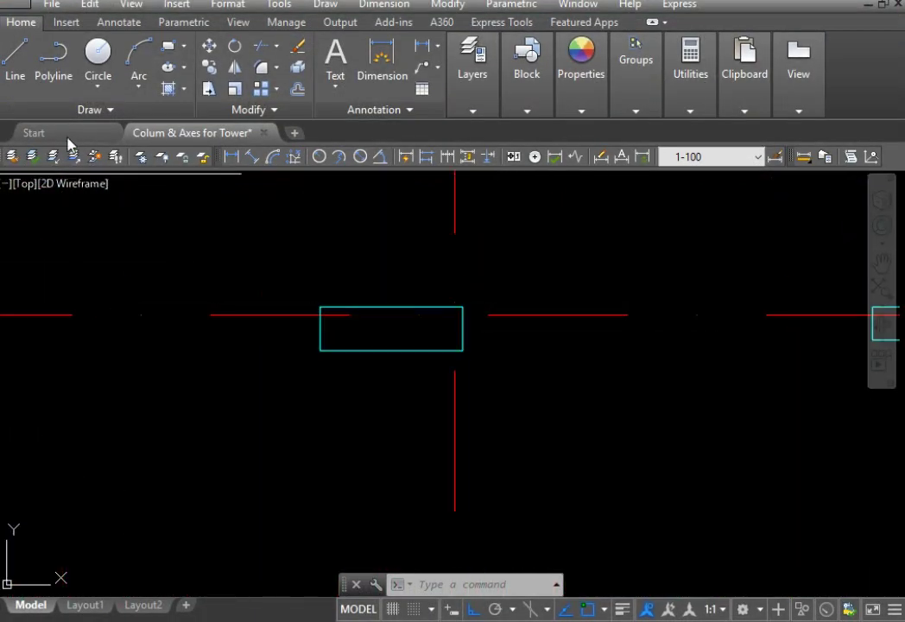
pyautogui.click(229, 156)
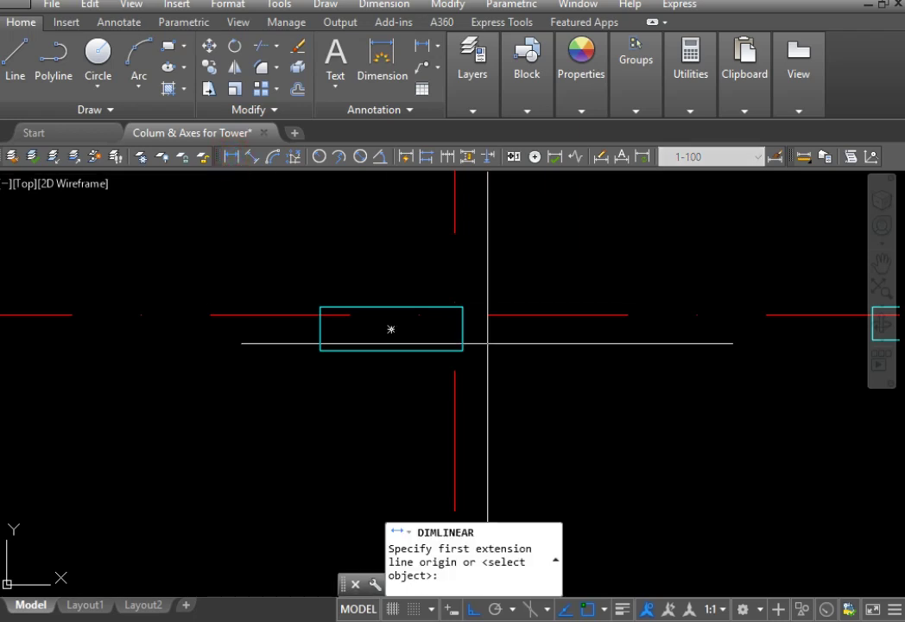
pyautogui.click(462, 308)
pyautogui.click(462, 350)
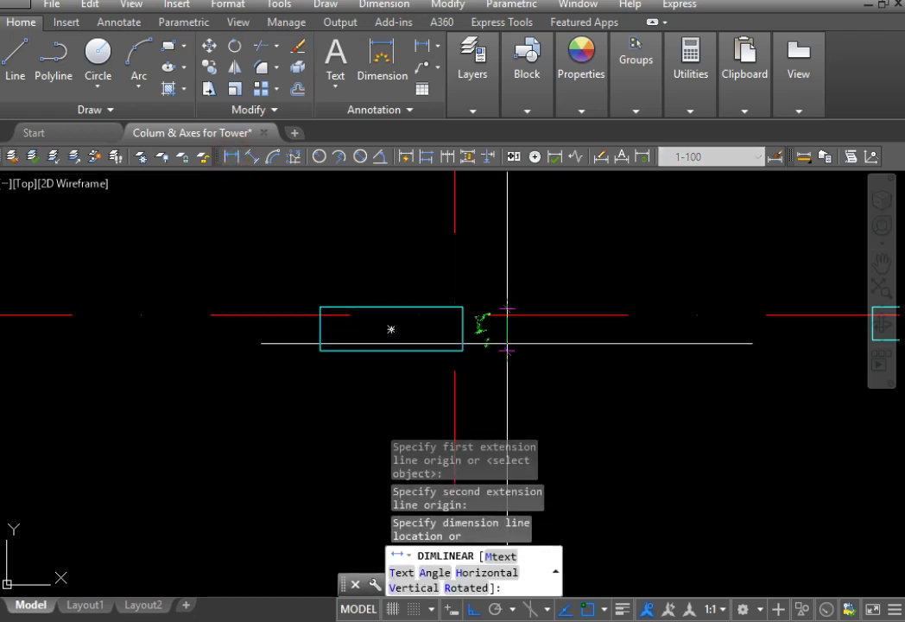
pyautogui.press('Escape')
# - Measure the same column's long side with a linear dimension, without placing the dimension
pyautogui.press('Return')
pyautogui.click(462, 307)
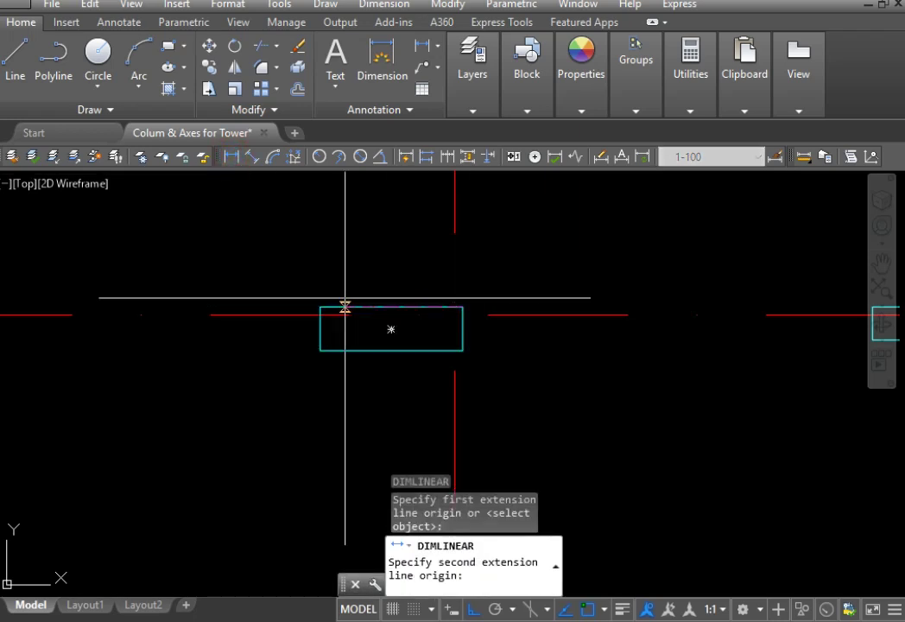
pyautogui.click(320, 308)
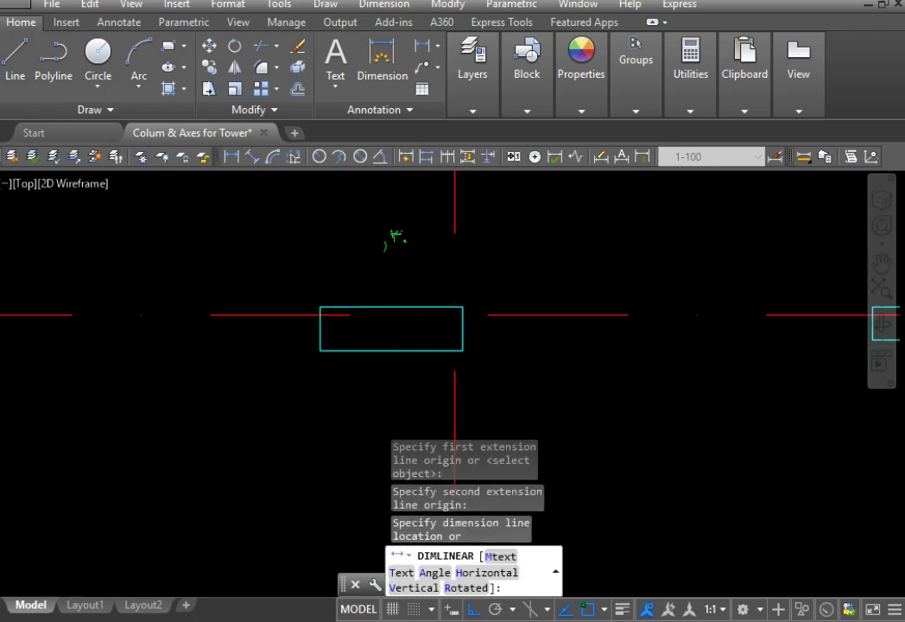
pyautogui.scroll(2, 336, 262)
pyautogui.press('Escape')
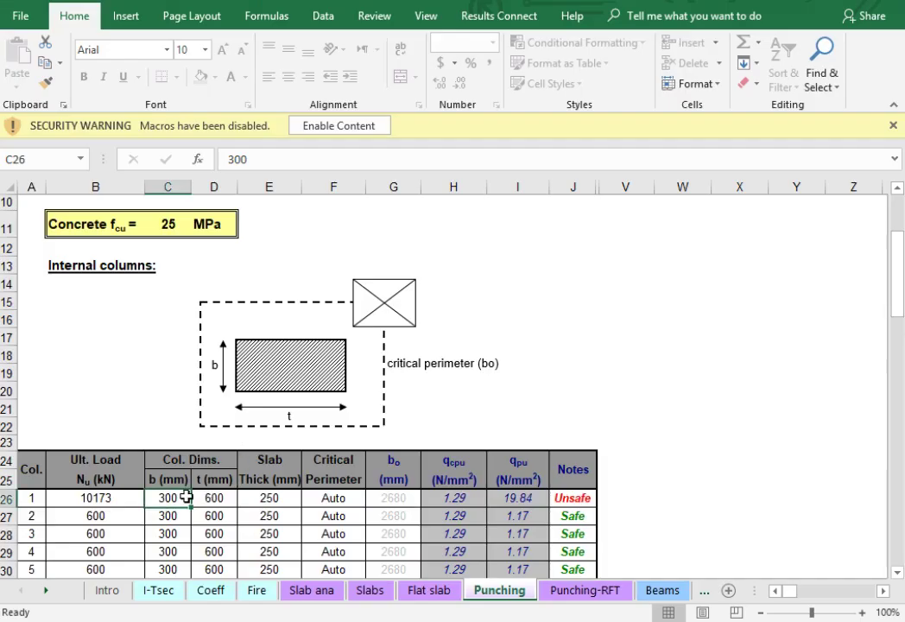
# - Back in the Excel punching table, set column 1's b to 400 mm, t to 1300 mm and slab thickness to 1200 mm
pyautogui.write('400')
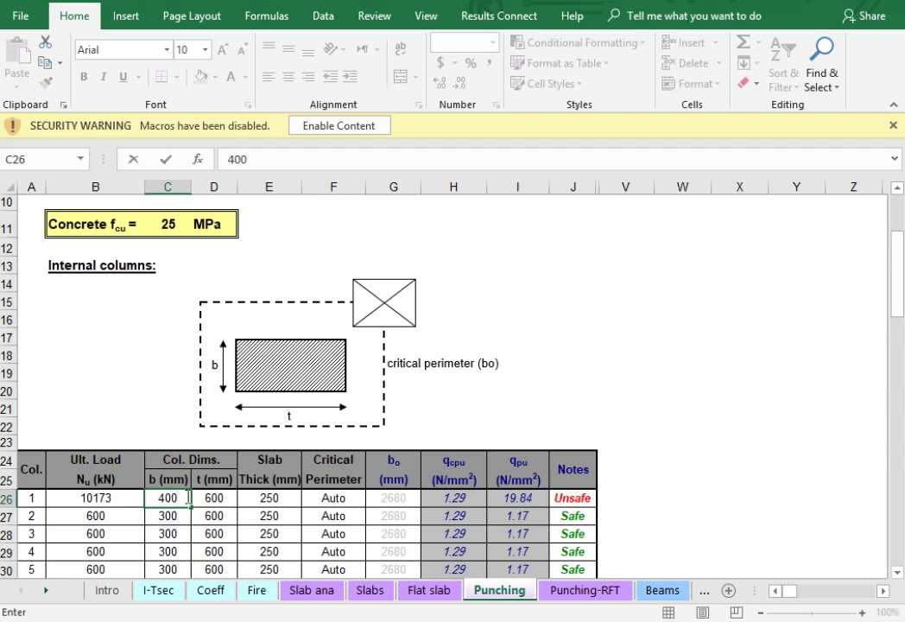
pyautogui.press('Tab')
pyautogui.write('130')
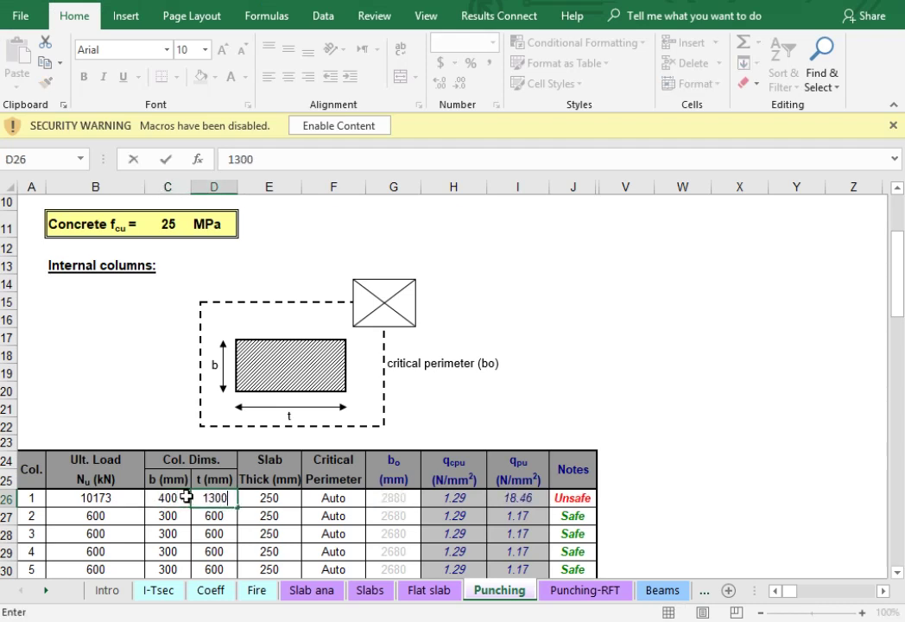
pyautogui.press('Tab')
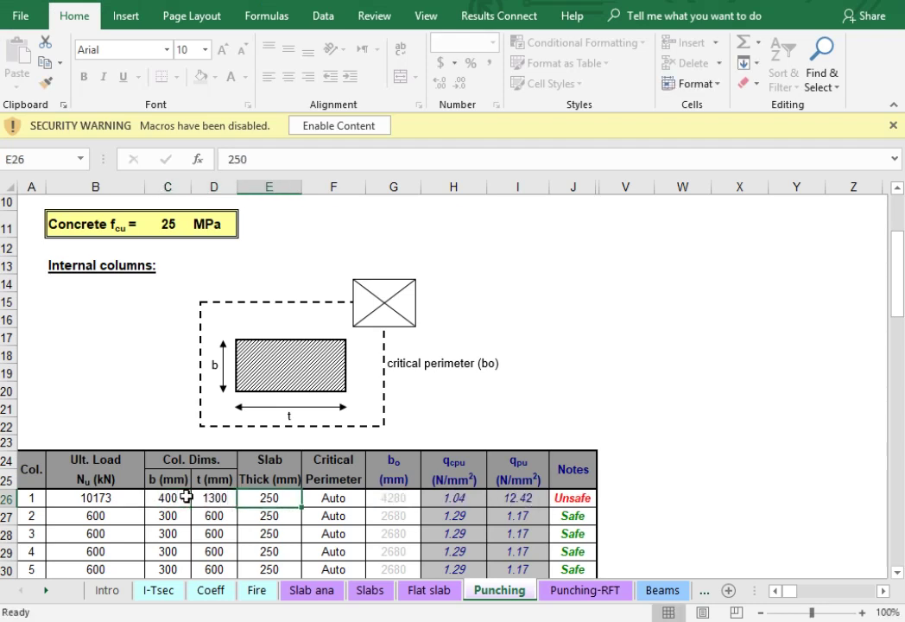
pyautogui.write('1200')
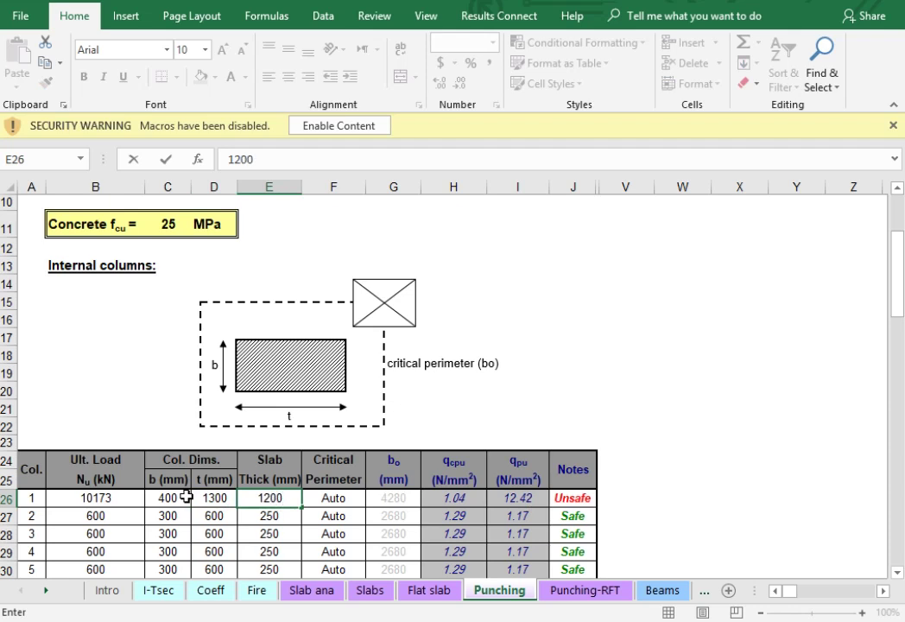
# - Commit column 1's slab thickness entry and enable the workbook's disabled macro content
pyautogui.press('Tab')
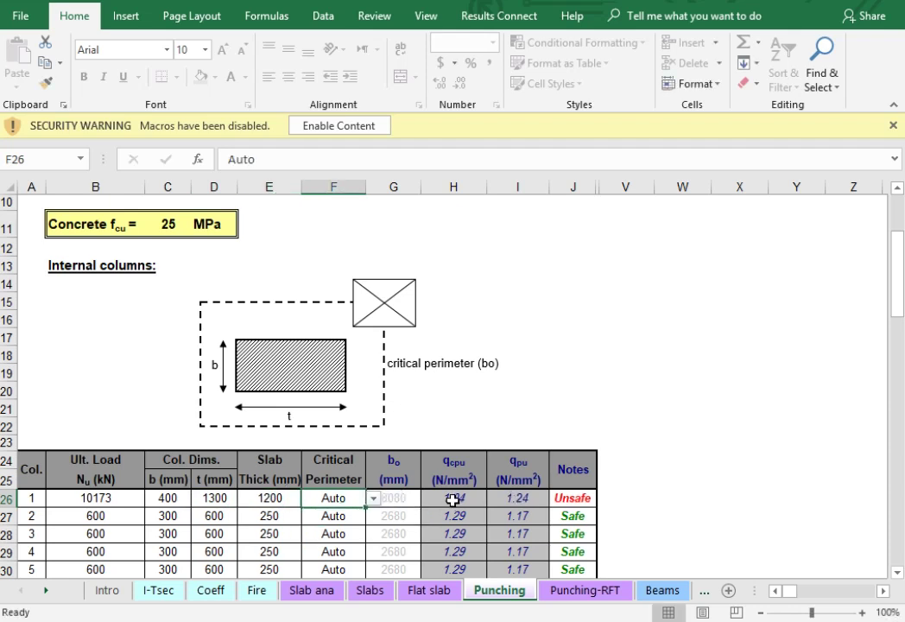
pyautogui.click(399, 499)
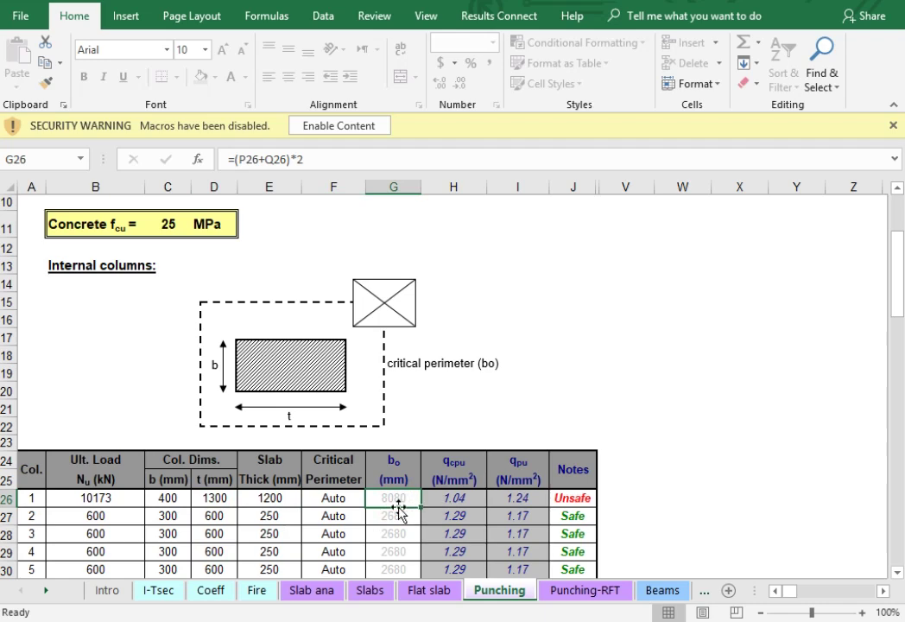
pyautogui.click(342, 127)
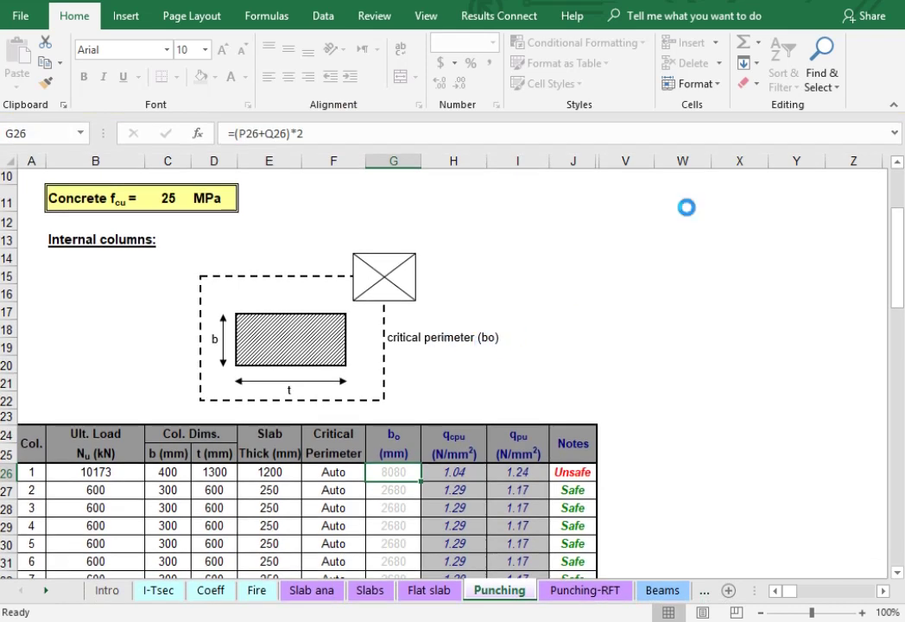
# - With the screen annotation pen, sketch the critical perimeter outline beside the column diagram and handwrite the depth calculation 1200 - 70 - 16
pyautogui.hotkey('ctrl', 'shift', '1')
pyautogui.moveTo(669, 253)
pyautogui.mouseDown()
pyautogui.moveTo(499, 246)
pyautogui.moveTo(661, 378)
pyautogui.moveTo(760, 299)
pyautogui.moveTo(683, 256)
pyautogui.mouseUp()
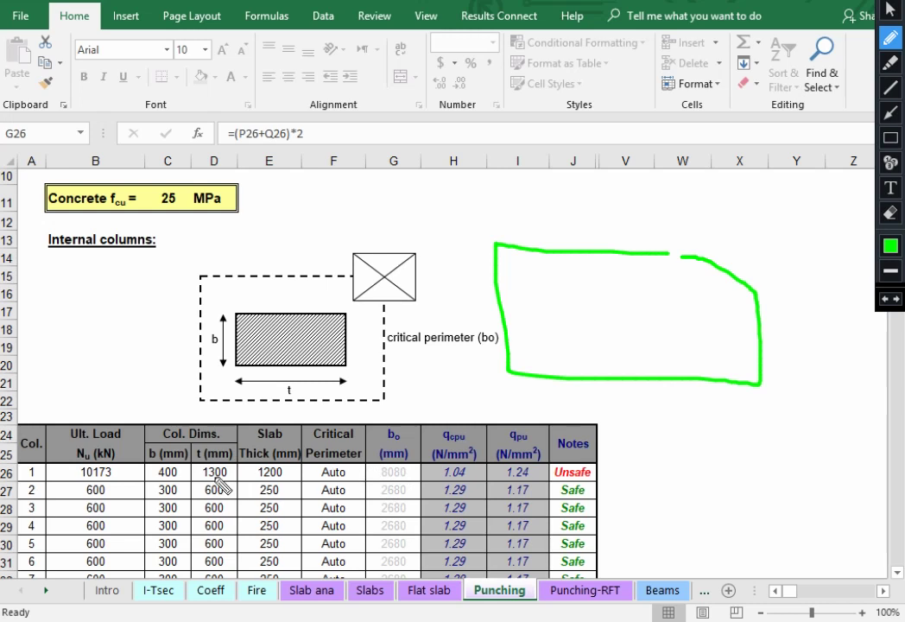
pyautogui.moveTo(80, 313)
pyautogui.mouseDown()
pyautogui.moveTo(79, 326)
pyautogui.moveTo(98, 304)
pyautogui.moveTo(157, 285)
pyautogui.moveTo(178, 264)
pyautogui.mouseUp()
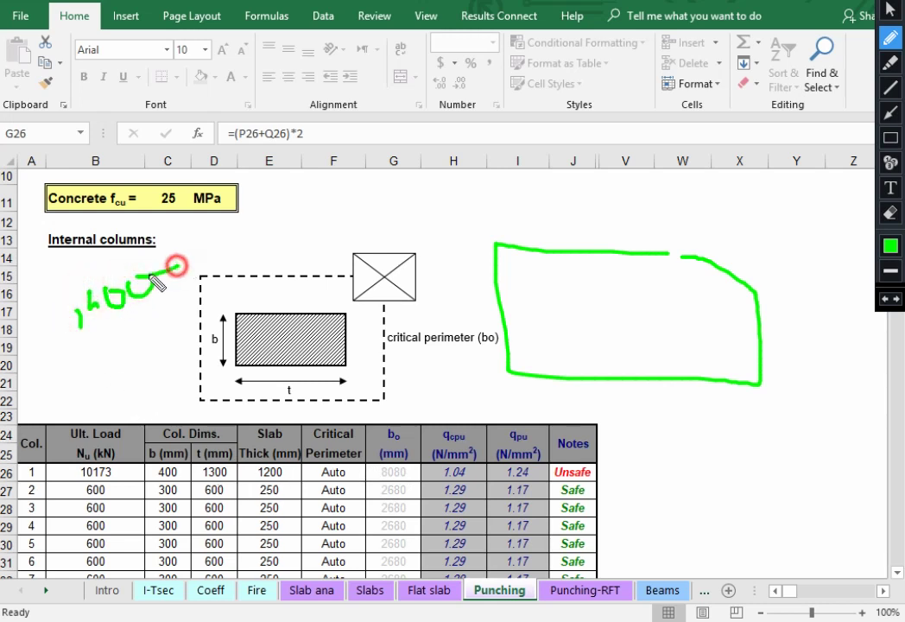
pyautogui.moveTo(89, 294)
pyautogui.mouseDown()
pyautogui.moveTo(76, 298)
pyautogui.moveTo(102, 288)
pyautogui.mouseUp()
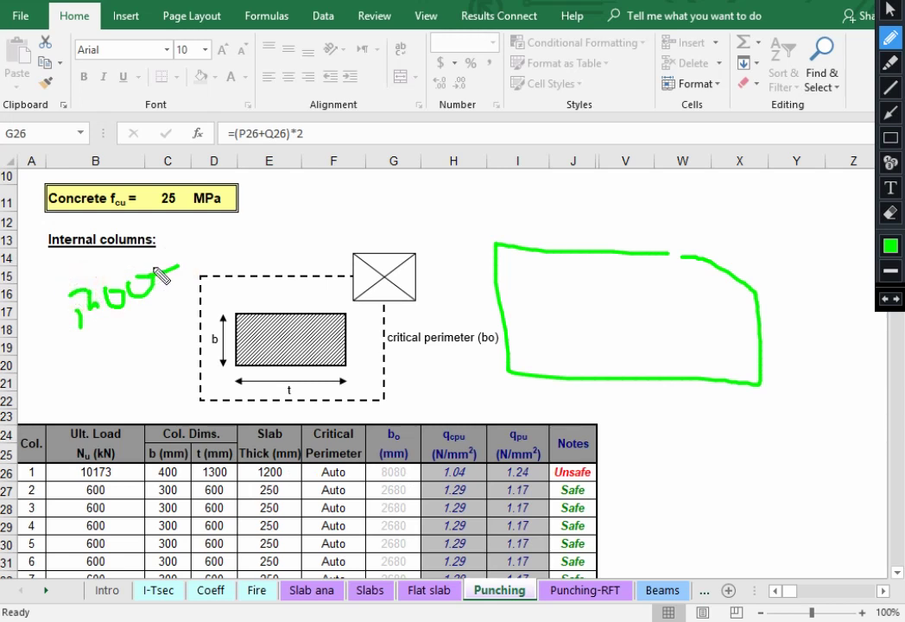
pyautogui.moveTo(188, 237)
pyautogui.mouseDown()
pyautogui.moveTo(240, 227)
pyautogui.moveTo(230, 244)
pyautogui.mouseUp()
pyautogui.moveTo(275, 212); pyautogui.dragTo(340, 205)
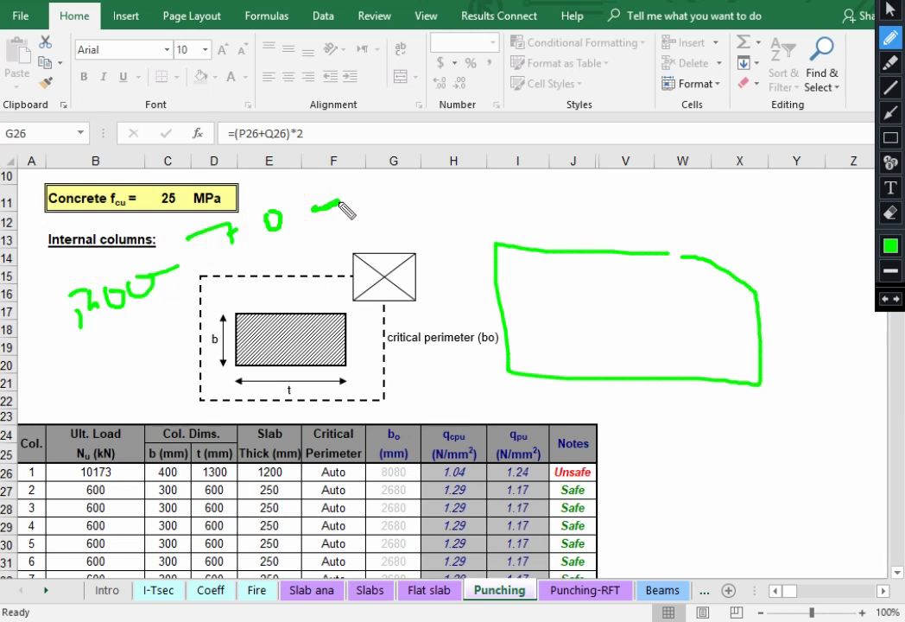
pyautogui.moveTo(377, 145)
pyautogui.mouseDown()
pyautogui.moveTo(379, 185)
pyautogui.moveTo(391, 166)
pyautogui.moveTo(432, 154)
pyautogui.moveTo(423, 179)
pyautogui.mouseUp()
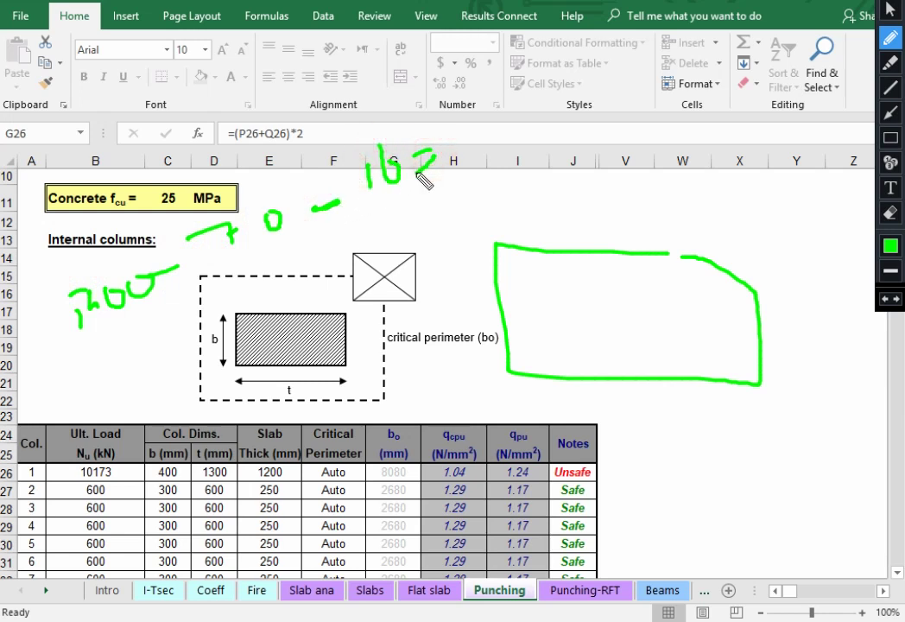
# - Sketch the column inside the outline with arrows out to both sides, and write the effective depth result 1114
pyautogui.moveTo(627, 296)
pyautogui.mouseDown()
pyautogui.moveTo(602, 330)
pyautogui.moveTo(636, 290)
pyautogui.mouseUp()
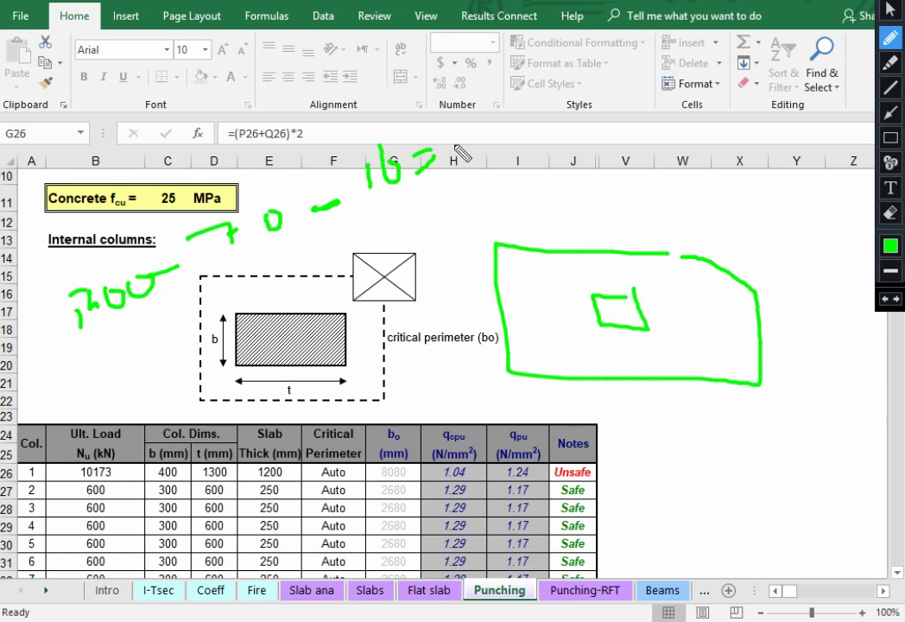
pyautogui.moveTo(473, 121)
pyautogui.mouseDown()
pyautogui.moveTo(473, 156)
pyautogui.moveTo(489, 157)
pyautogui.mouseUp()
pyautogui.moveTo(519, 119); pyautogui.dragTo(518, 144)
pyautogui.moveTo(536, 90)
pyautogui.mouseDown()
pyautogui.moveTo(550, 117)
pyautogui.moveTo(544, 130)
pyautogui.mouseUp()
pyautogui.moveTo(481, 179); pyautogui.dragTo(592, 150)
pyautogui.moveTo(643, 312)
pyautogui.mouseDown()
pyautogui.moveTo(758, 317)
pyautogui.moveTo(749, 325)
pyautogui.mouseUp()
pyautogui.click(647, 309)
pyautogui.moveTo(596, 308)
pyautogui.mouseDown()
pyautogui.moveTo(535, 313)
pyautogui.moveTo(509, 304)
pyautogui.moveTo(510, 315)
pyautogui.mouseUp()
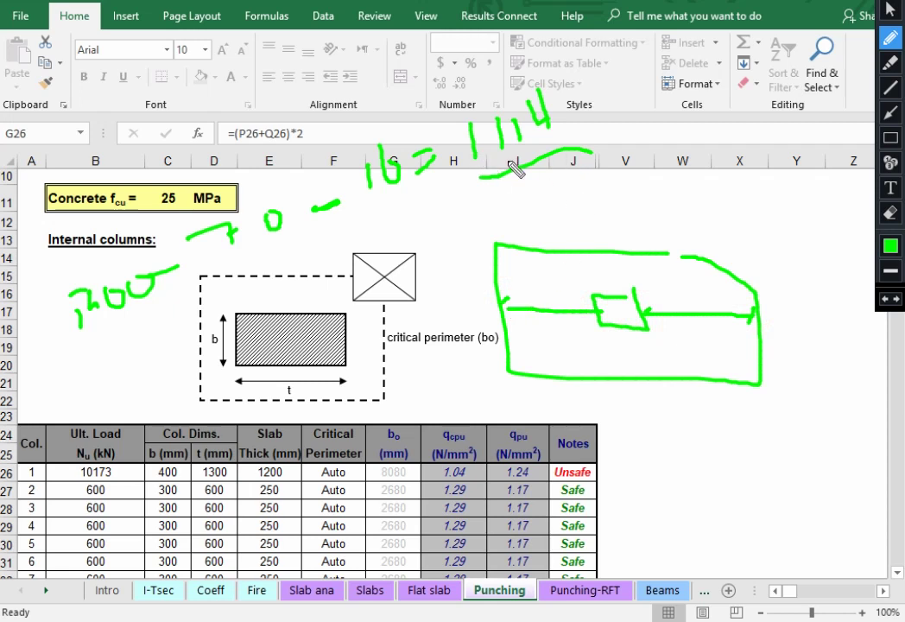
# - Extend the handwritten calculation to 1114 + 1300 for the perimeter's long side
pyautogui.moveTo(569, 110)
pyautogui.mouseDown()
pyautogui.moveTo(625, 115)
pyautogui.moveTo(646, 106)
pyautogui.mouseUp()
pyautogui.moveTo(605, 87); pyautogui.dragTo(610, 133)
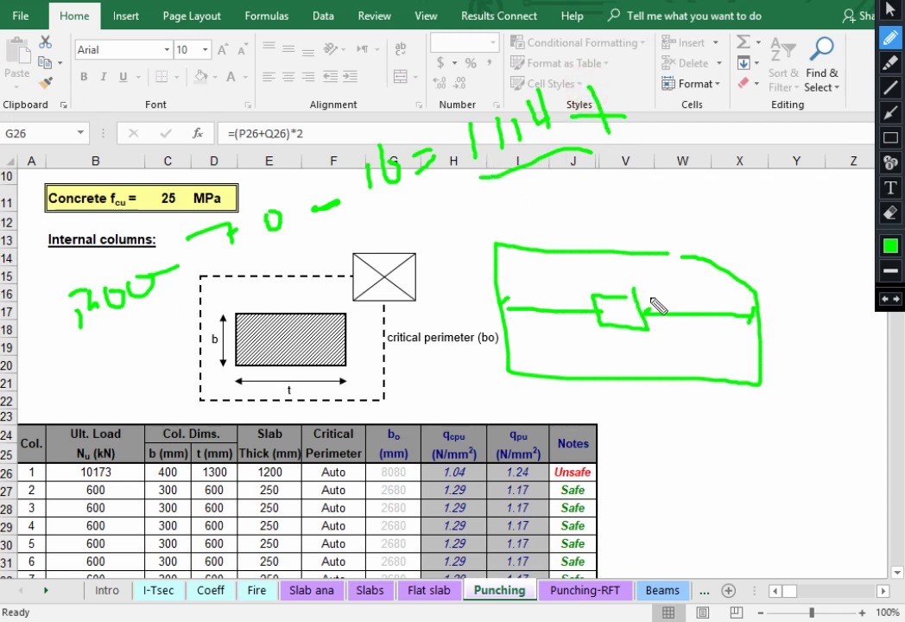
pyautogui.moveTo(665, 52)
pyautogui.mouseDown()
pyautogui.moveTo(657, 112)
pyautogui.moveTo(679, 86)
pyautogui.mouseUp()
pyautogui.moveTo(726, 56)
pyautogui.mouseDown()
pyautogui.moveTo(723, 75)
pyautogui.moveTo(755, 78)
pyautogui.mouseUp()
pyautogui.moveTo(665, 131)
pyautogui.mouseDown()
pyautogui.moveTo(679, 127)
pyautogui.moveTo(688, 136)
pyautogui.mouseUp()
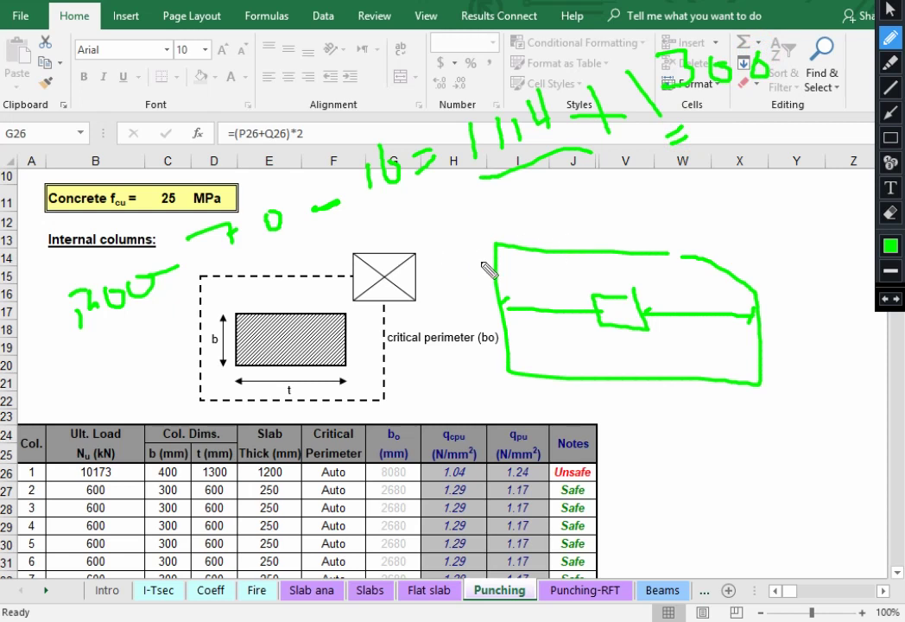
# - Mark the short side of the sketched perimeter and handwrite its length as 1114 + 400
pyautogui.moveTo(444, 244); pyautogui.dragTo(464, 241)
pyautogui.moveTo(459, 281); pyautogui.dragTo(477, 351)
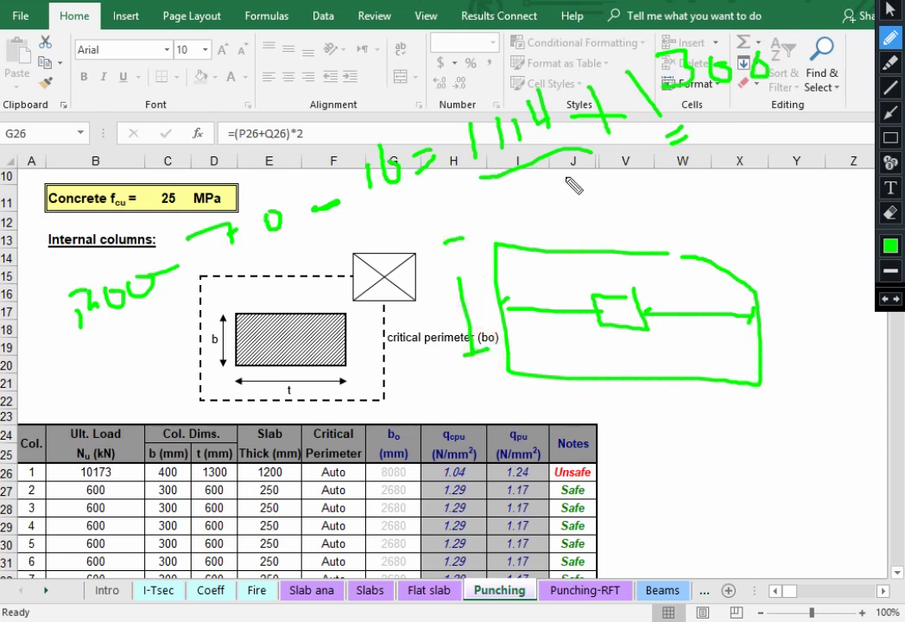
pyautogui.moveTo(580, 211)
pyautogui.mouseDown()
pyautogui.moveTo(581, 243)
pyautogui.moveTo(596, 243)
pyautogui.mouseUp()
pyautogui.moveTo(607, 208)
pyautogui.mouseDown()
pyautogui.moveTo(609, 241)
pyautogui.moveTo(640, 223)
pyautogui.moveTo(638, 235)
pyautogui.mouseUp()
pyautogui.moveTo(644, 197); pyautogui.dragTo(682, 192)
pyautogui.moveTo(655, 182); pyautogui.dragTo(658, 207)
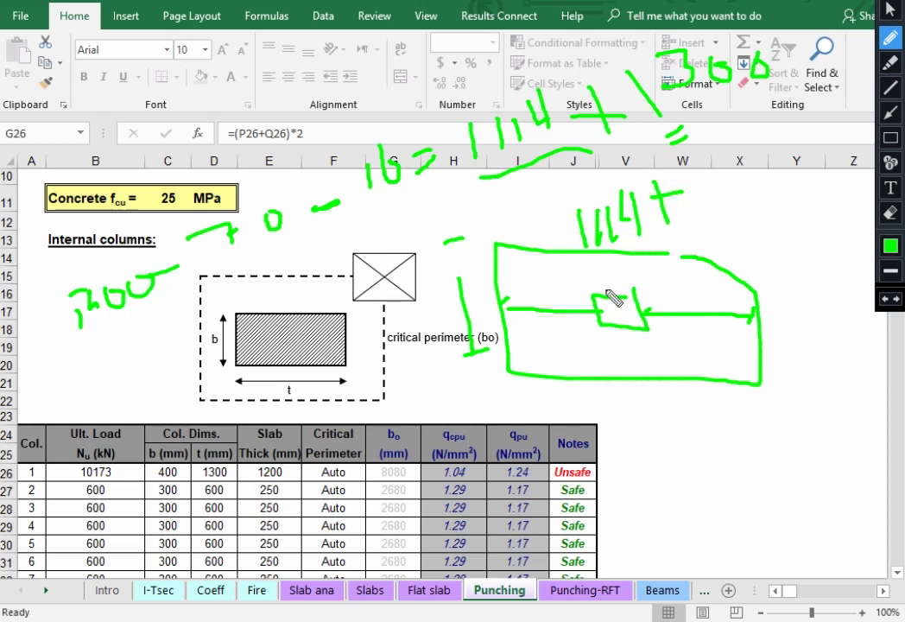
pyautogui.moveTo(707, 169)
pyautogui.mouseDown()
pyautogui.moveTo(732, 199)
pyautogui.moveTo(734, 223)
pyautogui.mouseUp()
pyautogui.moveTo(767, 183); pyautogui.dragTo(790, 177)
pyautogui.moveTo(782, 245); pyautogui.dragTo(757, 254)
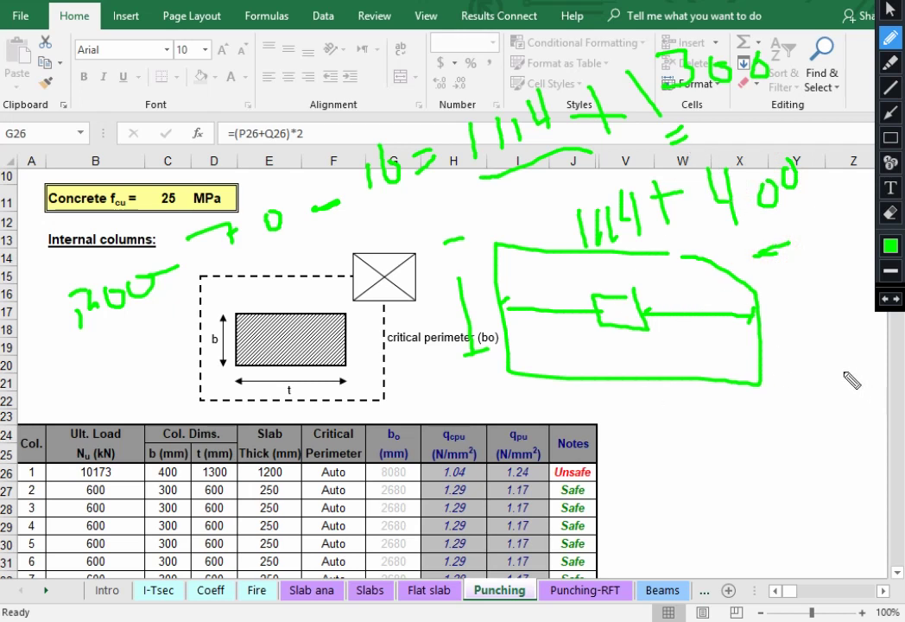
# - Handwrite the side results 2414 and 1514 with the total perimeter 7856, and circle the 70 mm deduction
pyautogui.moveTo(716, 125); pyautogui.dragTo(746, 108)
pyautogui.moveTo(810, 228); pyautogui.dragTo(830, 218)
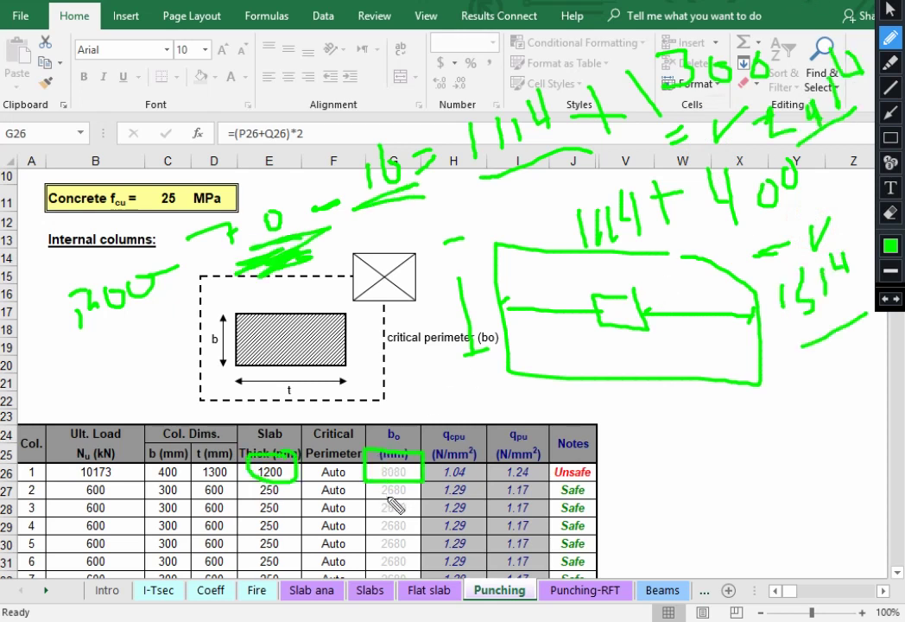
pyautogui.moveTo(629, 426)
pyautogui.mouseDown()
pyautogui.moveTo(697, 466)
pyautogui.moveTo(695, 445)
pyautogui.moveTo(715, 446)
pyautogui.mouseUp()
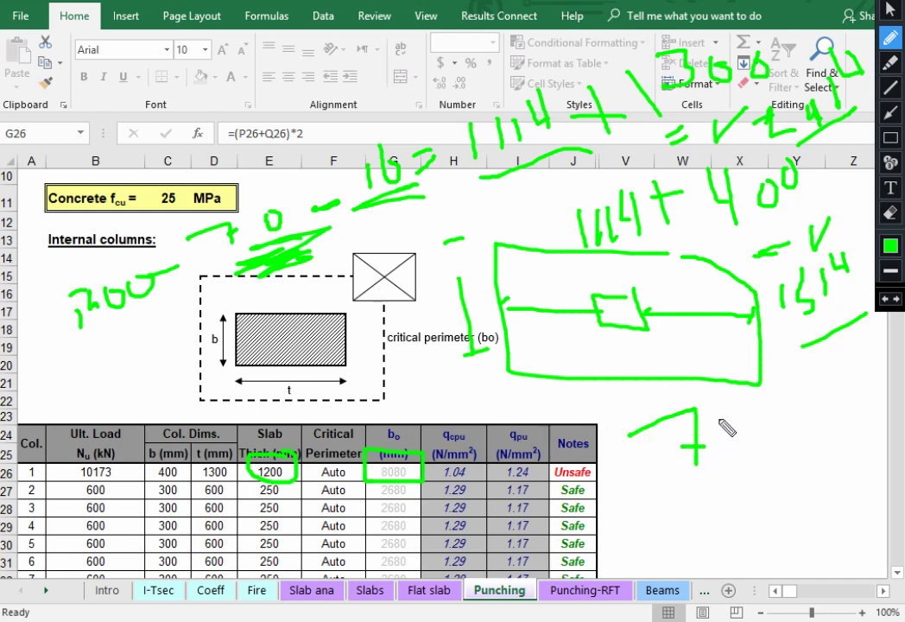
pyautogui.moveTo(760, 422); pyautogui.dragTo(766, 466)
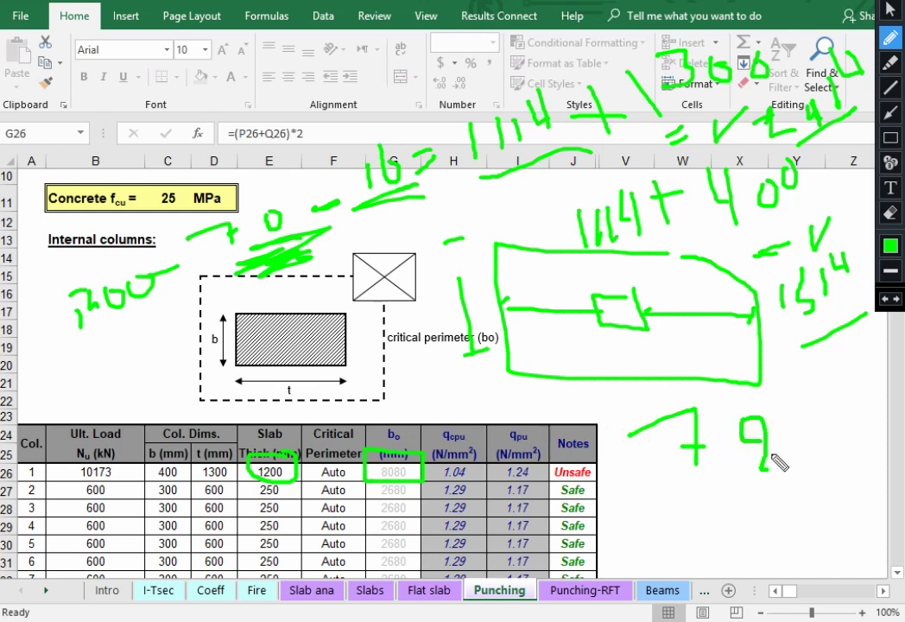
pyautogui.moveTo(784, 419); pyautogui.dragTo(808, 415)
pyautogui.moveTo(831, 368)
pyautogui.mouseDown()
pyautogui.moveTo(826, 384)
pyautogui.moveTo(837, 398)
pyautogui.mouseUp()
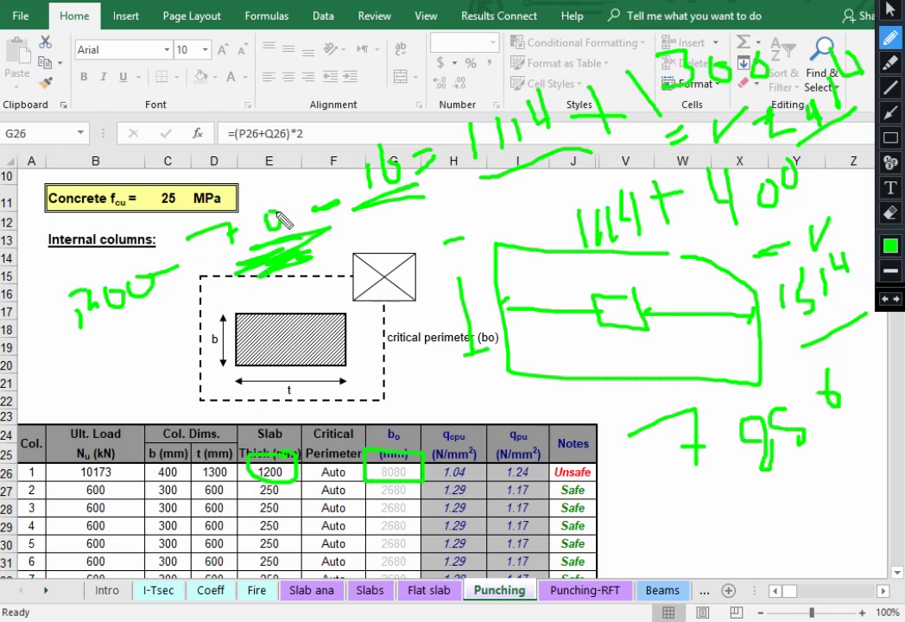
pyautogui.moveTo(267, 179); pyautogui.dragTo(250, 244)
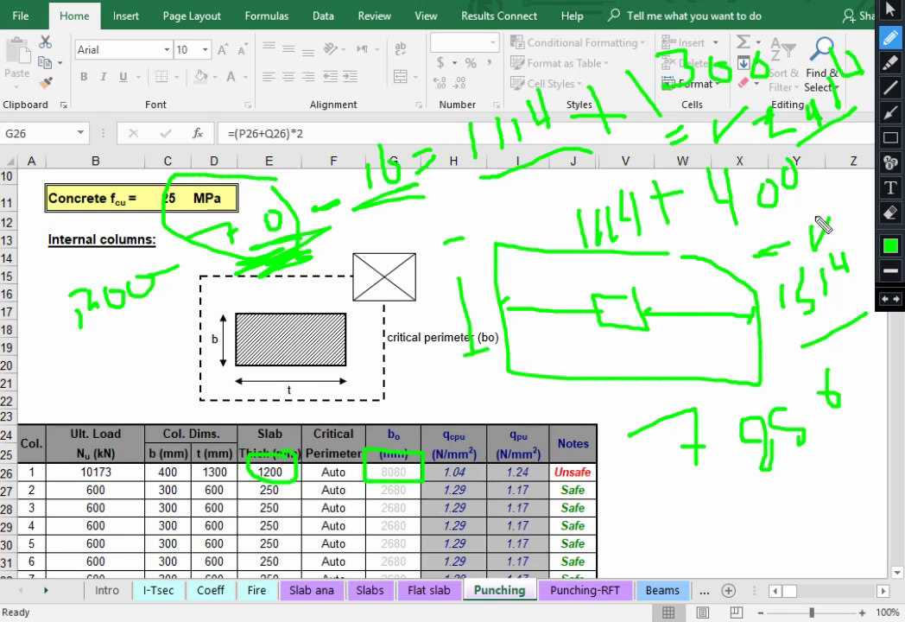
# - Leave the annotation mode, then switch internal column 1's critical perimeter to Manual with bo set to 7856 mm
pyautogui.click(890, 11)
pyautogui.click(357, 472)
pyautogui.click(373, 473)
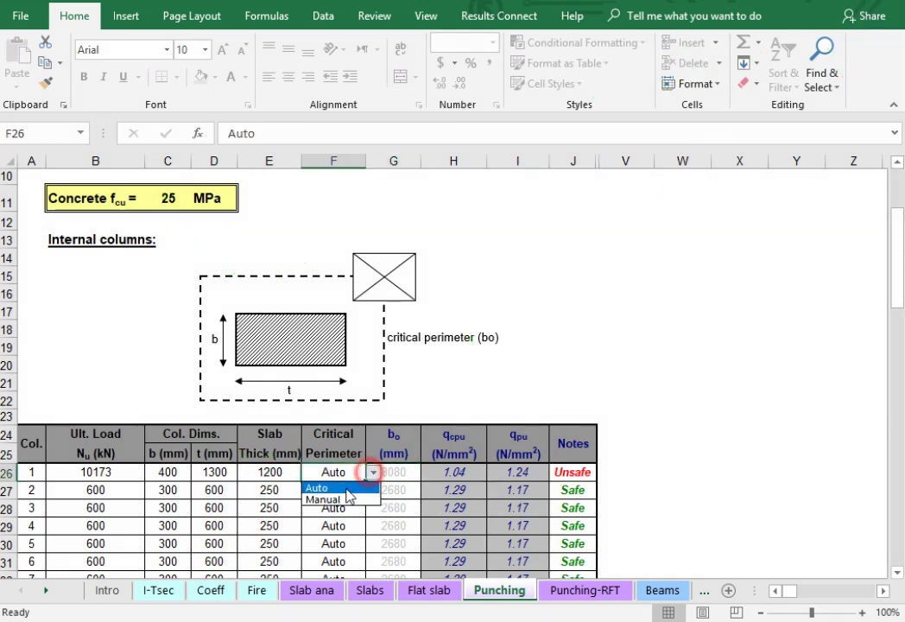
pyautogui.click(332, 500)
pyautogui.click(393, 474)
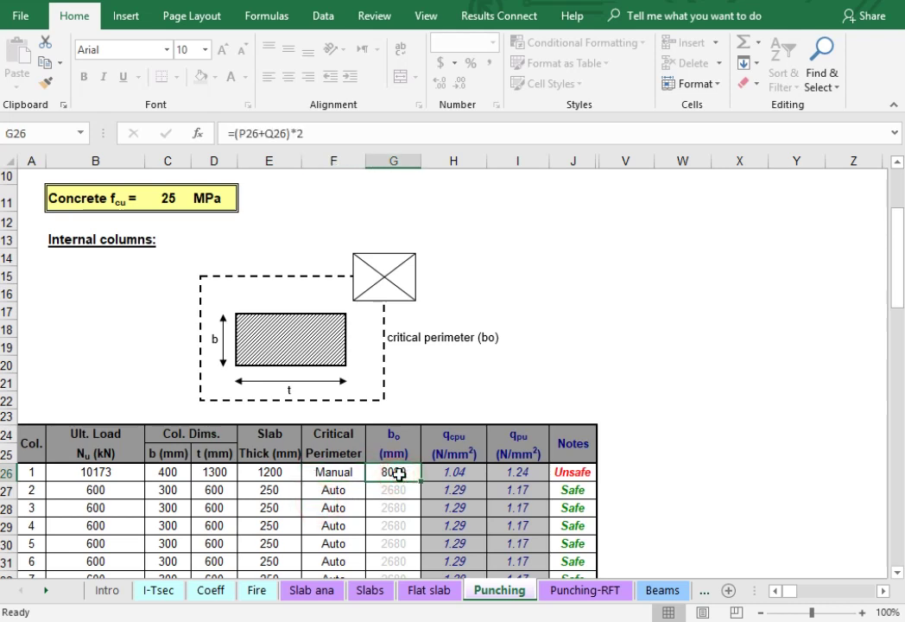
pyautogui.write('7865')
pyautogui.press('BackSpace')
pyautogui.press('BackSpace')
pyautogui.write('55')
pyautogui.press('Return')
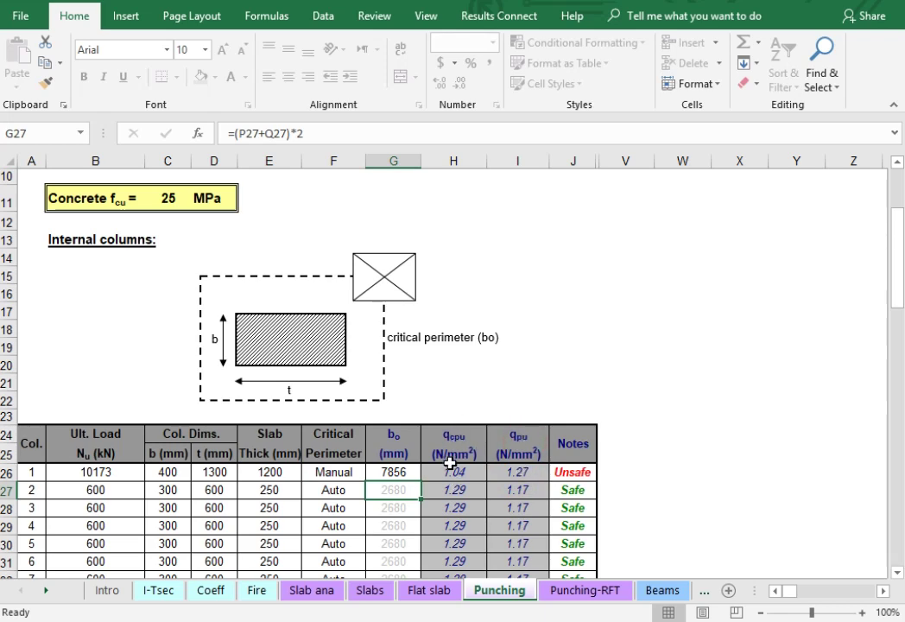
# - Switch to Calculator, divide column 1's punching stress 1.27 by its allowable stress 1.04, and close Calculator
pyautogui.press('super')
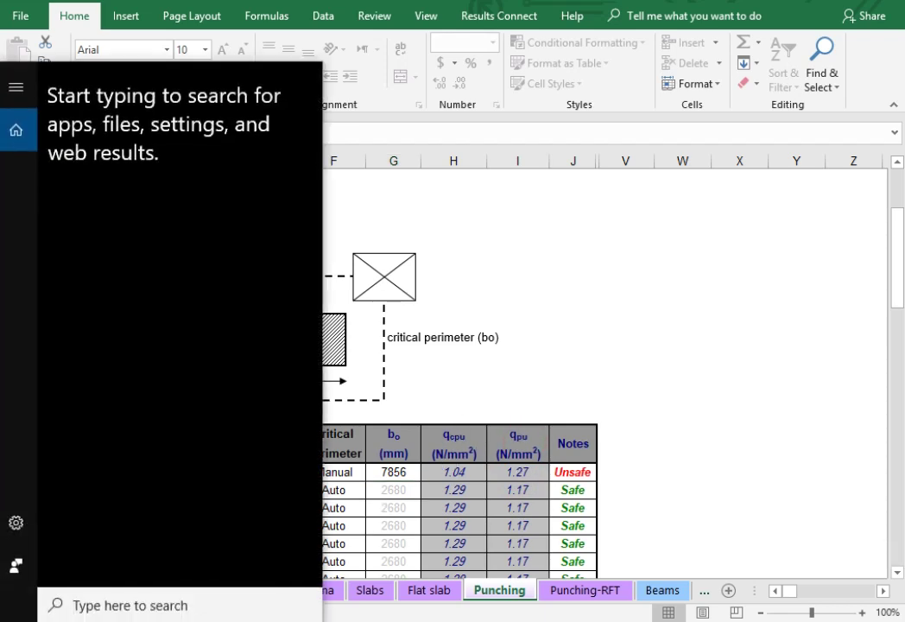
pyautogui.write('ca')
pyautogui.click(110, 166)
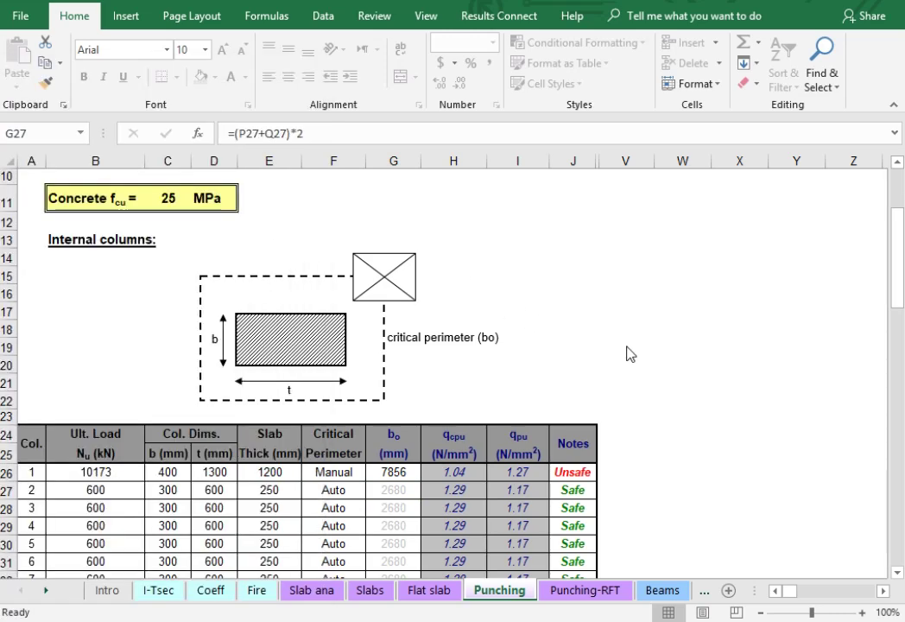
pyautogui.click(87, 443)
pyautogui.click(210, 473)
pyautogui.click(164, 437)
pyautogui.click(112, 363)
pyautogui.click(262, 320)
pyautogui.click(119, 430)
pyautogui.click(208, 469)
pyautogui.click(153, 476)
pyautogui.click(98, 397)
pyautogui.click(263, 476)
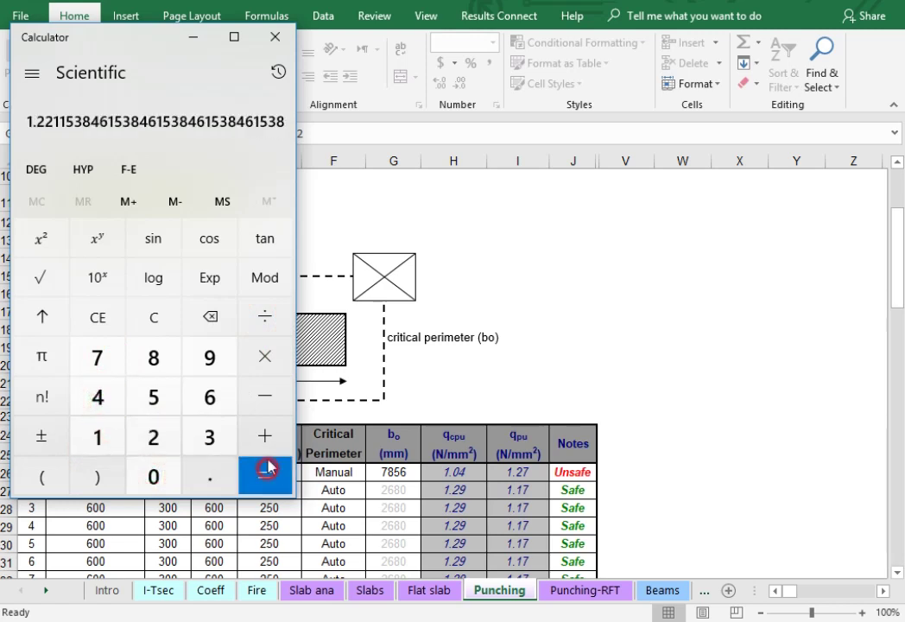
pyautogui.click(308, 34)
pyautogui.hotkey('alt', 'Tab')
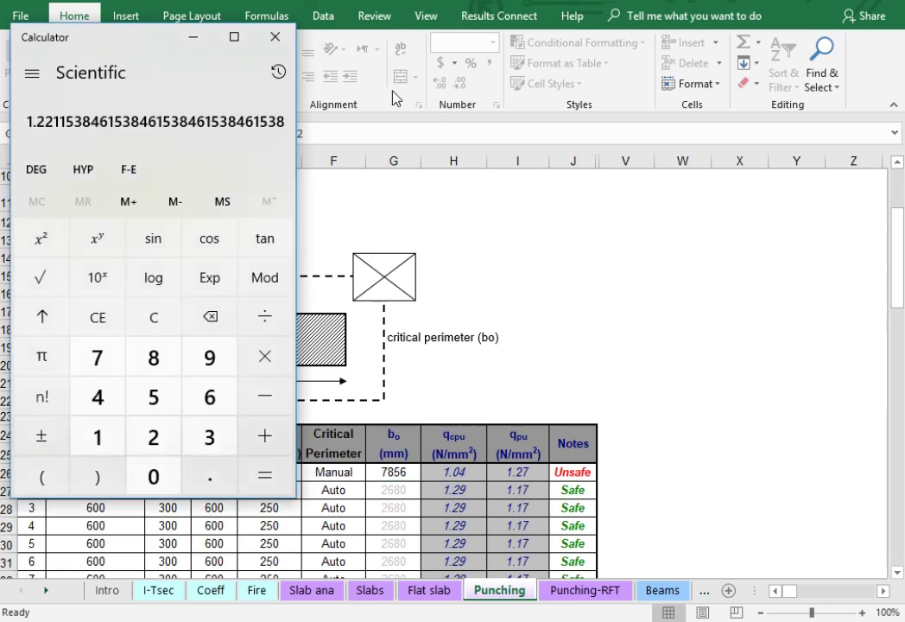
pyautogui.click(276, 38)
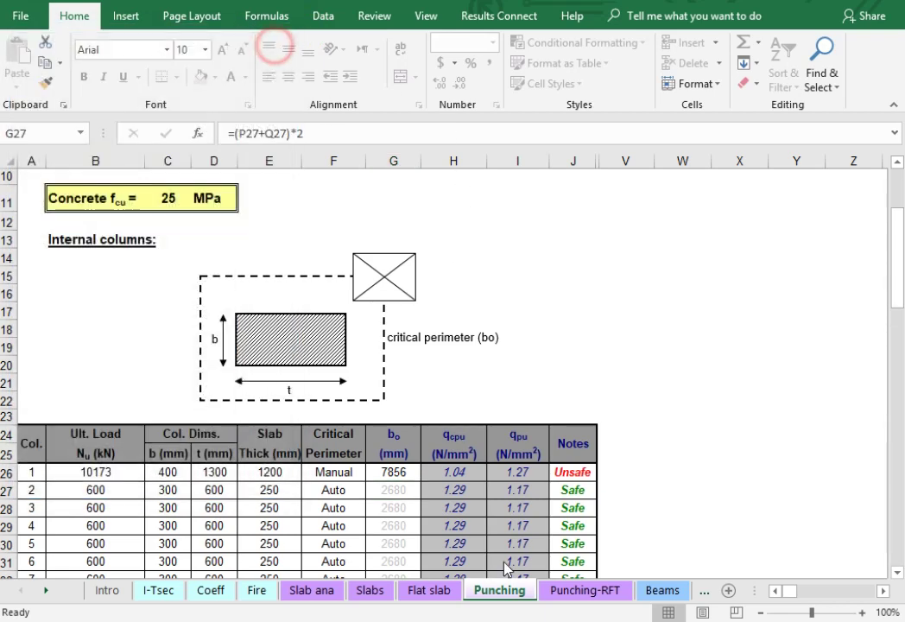
# - Set column 1's slab thickness to 1300 mm
pyautogui.click(130, 472)
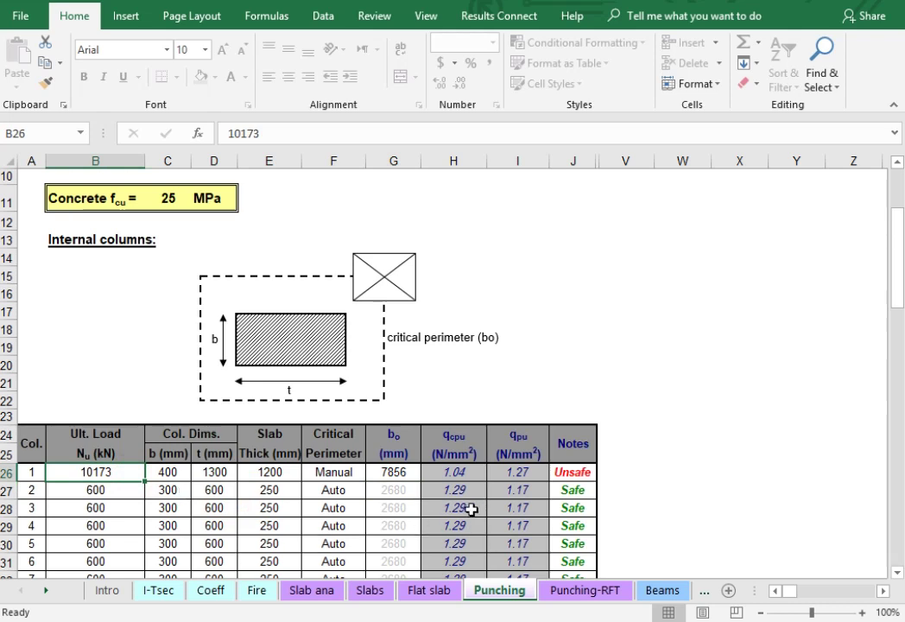
pyautogui.click(288, 474)
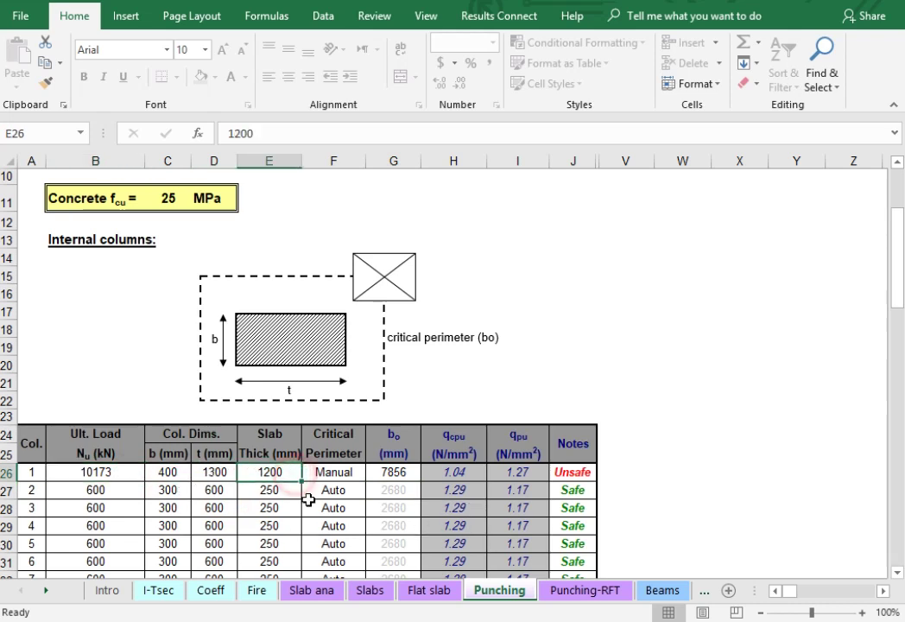
pyautogui.write('1300')
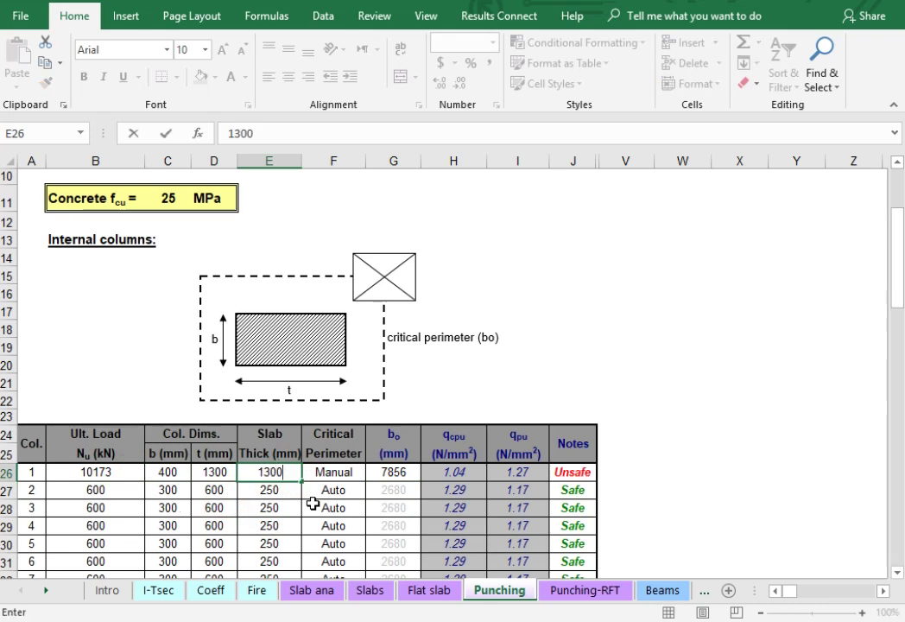
pyautogui.press('Return')
# - Set column 1's slab thickness to 1400 mm
pyautogui.click(285, 470)
pyautogui.write('1400')
pyautogui.press('Return')
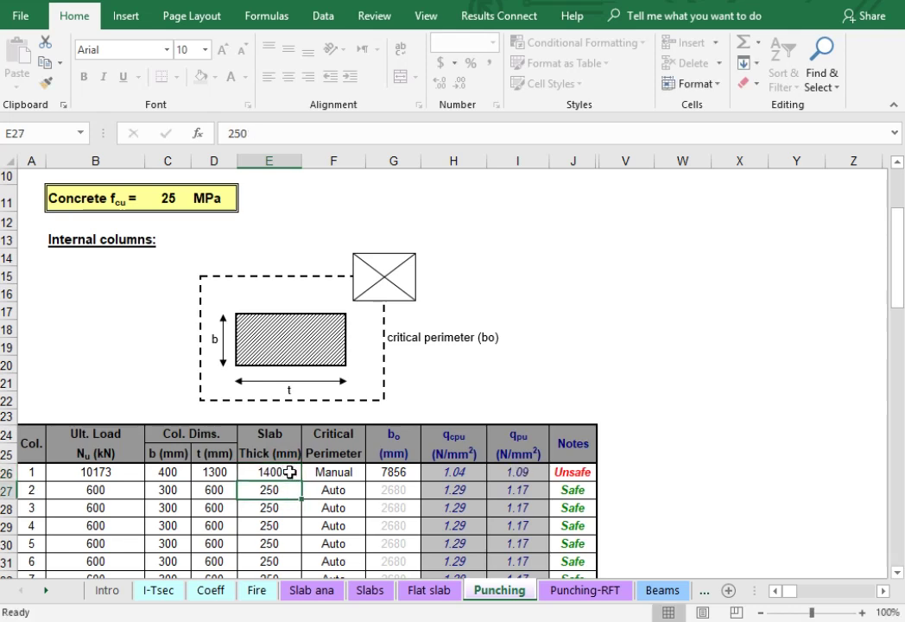
# - Return column 1's critical perimeter setting to Auto
pyautogui.click(404, 473)
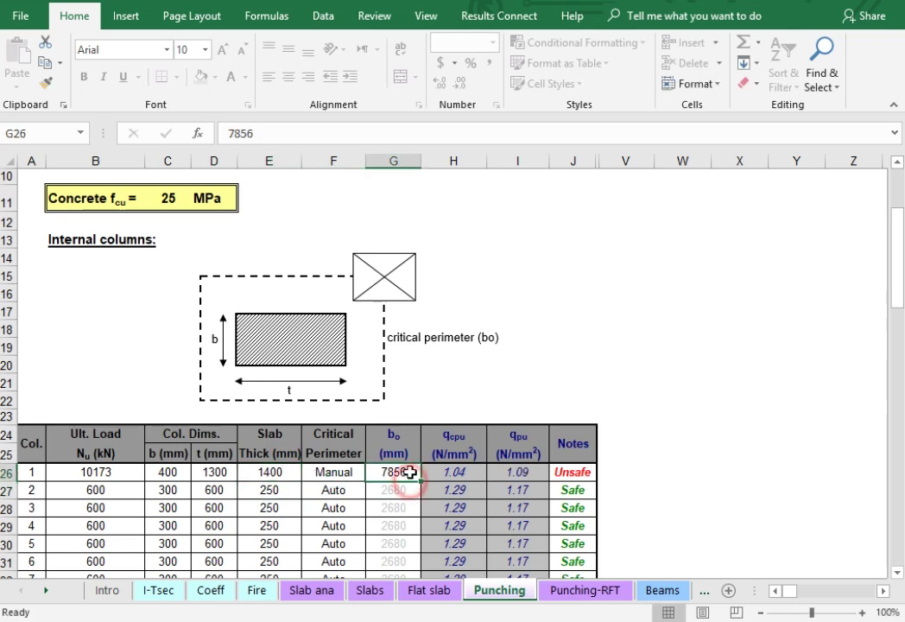
pyautogui.click(255, 472)
pyautogui.click(391, 470)
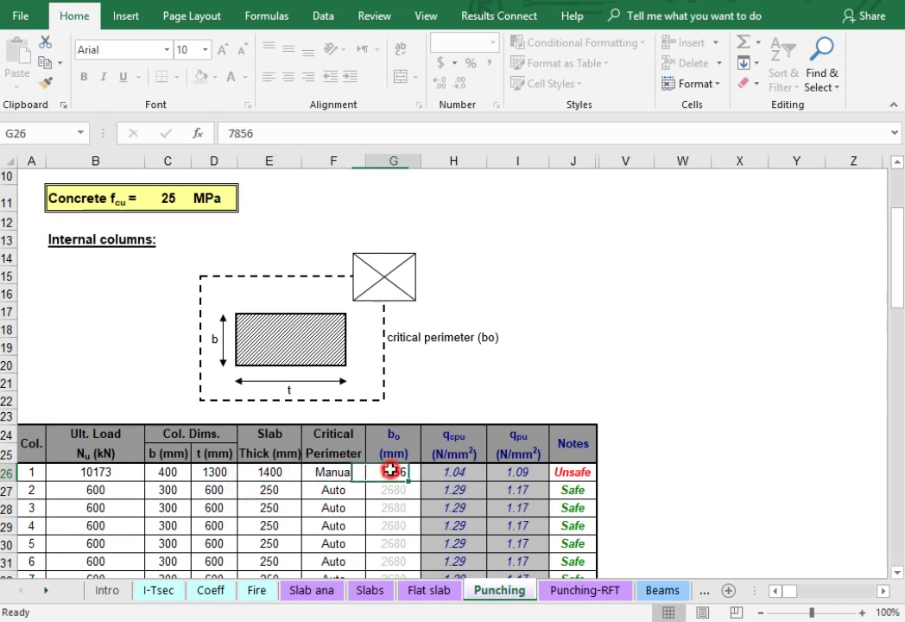
pyautogui.click(356, 470)
pyautogui.click(372, 472)
pyautogui.click(338, 488)
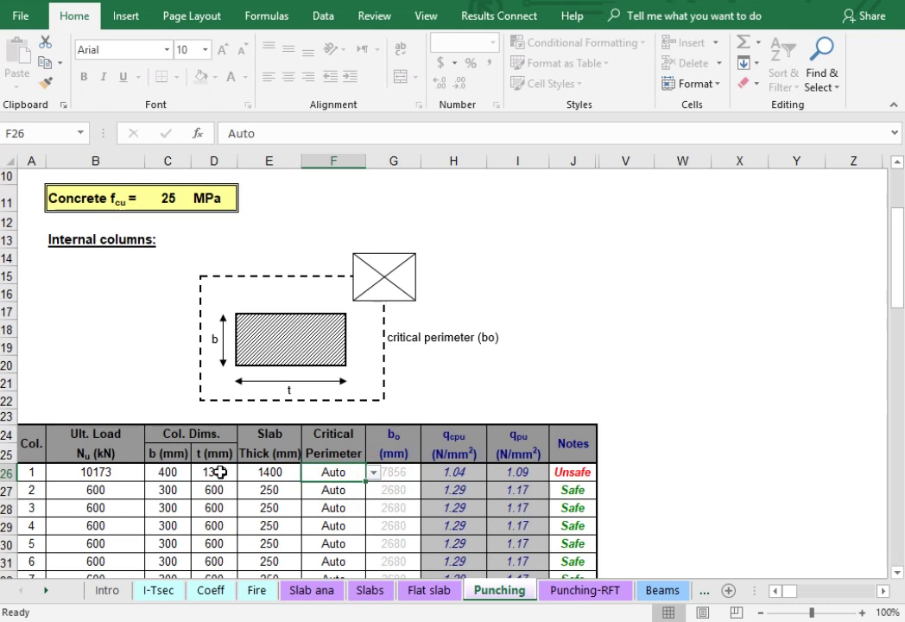
# - Try slab thicknesses of 1300 mm and 1400 mm for column 1 in the internal columns table
pyautogui.click(264, 472)
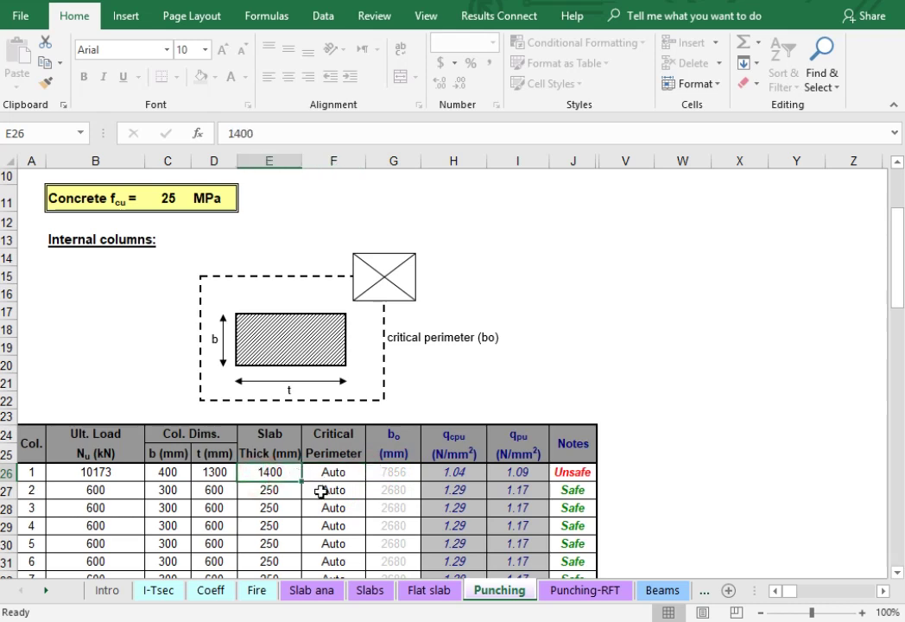
pyautogui.write('1300')
pyautogui.press('Return')
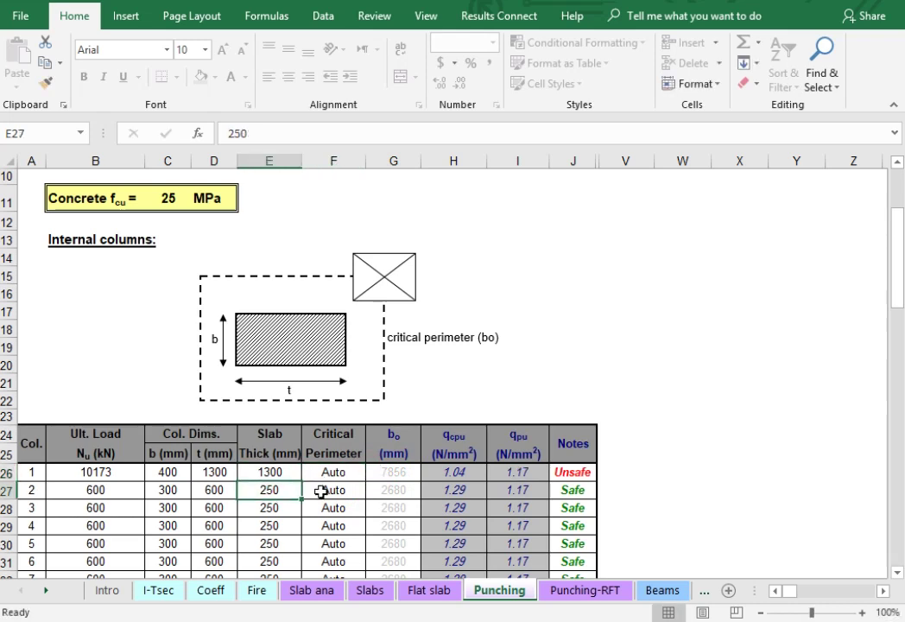
pyautogui.click(277, 472)
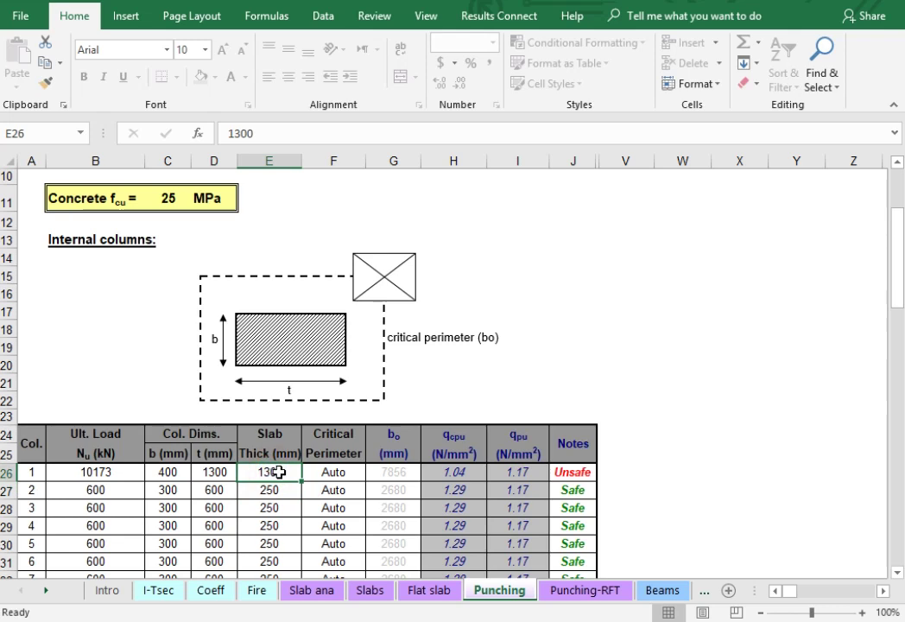
pyautogui.write('1400')
pyautogui.press('Return')
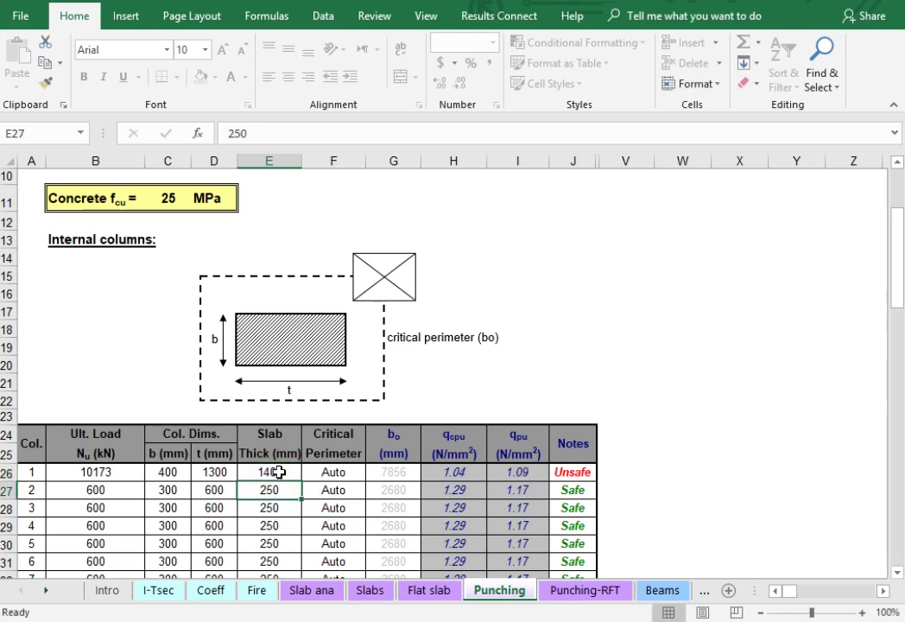
# - Set column 1's slab thickness to 1500 mm in the internal columns table
pyautogui.click(278, 471)
pyautogui.write('1500')
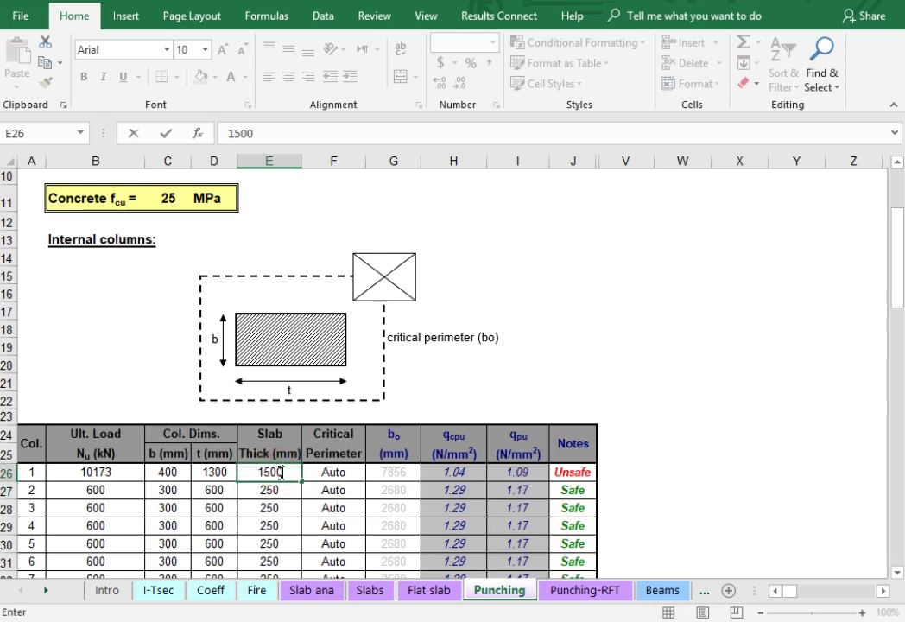
pyautogui.press('Return')
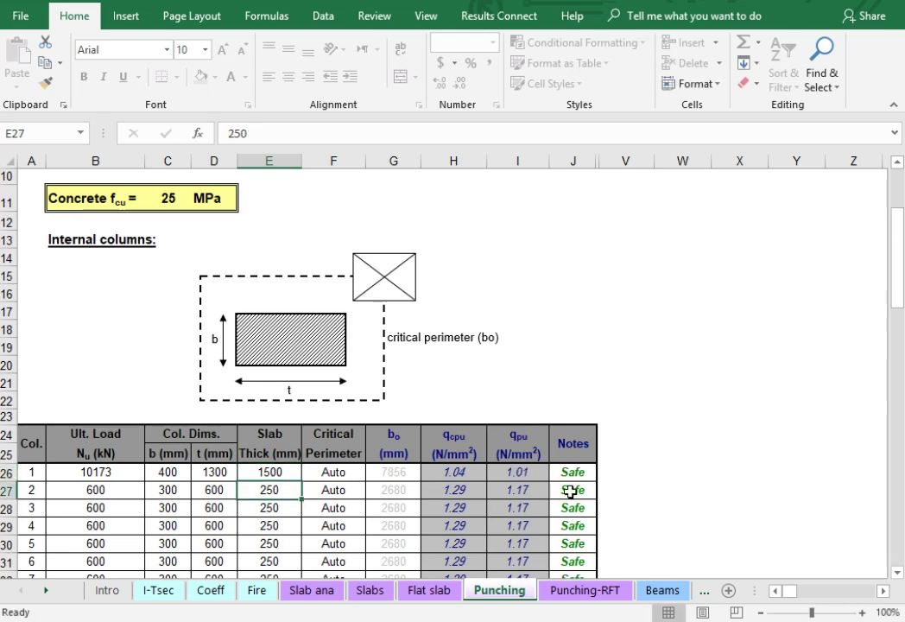